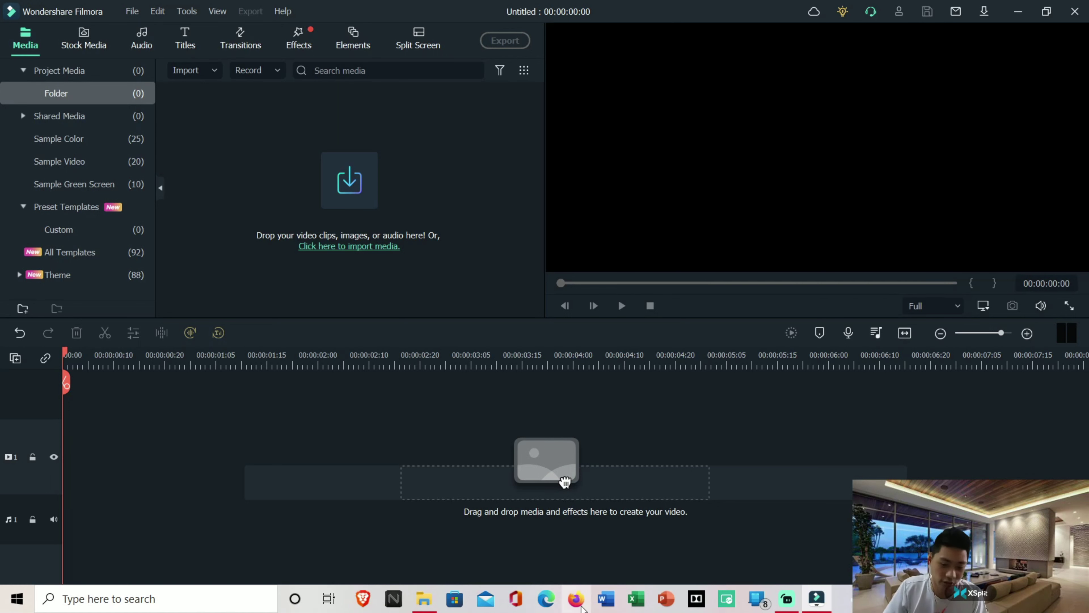
# Step: Import the video Chapter 158-Reporting on Ledecestrescire from the Edited folder into the project media
pyautogui.click(424, 598)
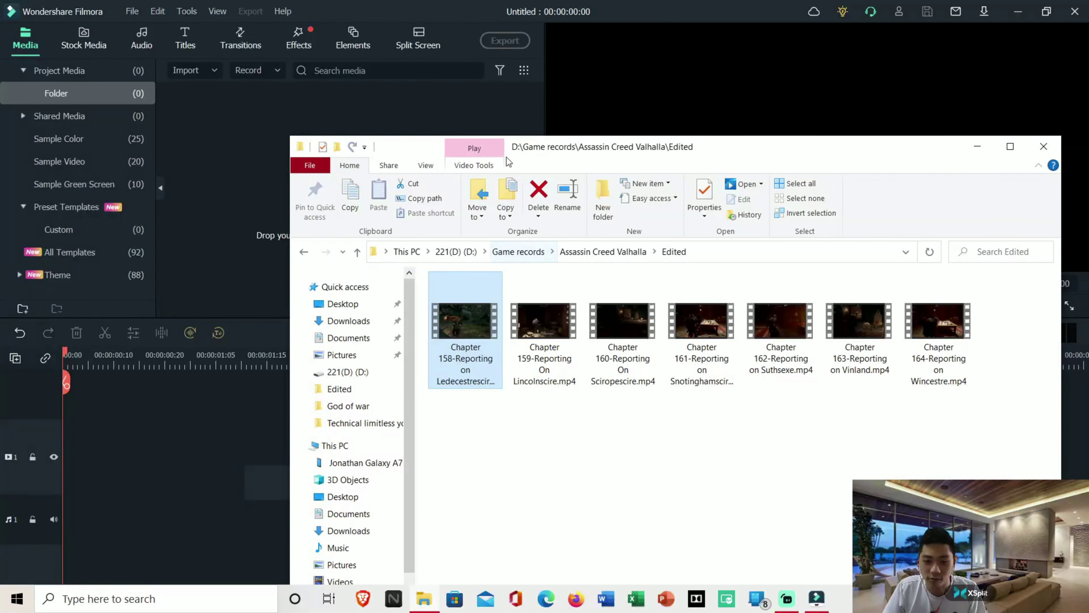
pyautogui.moveTo(507, 161); pyautogui.dragTo(757, 170)
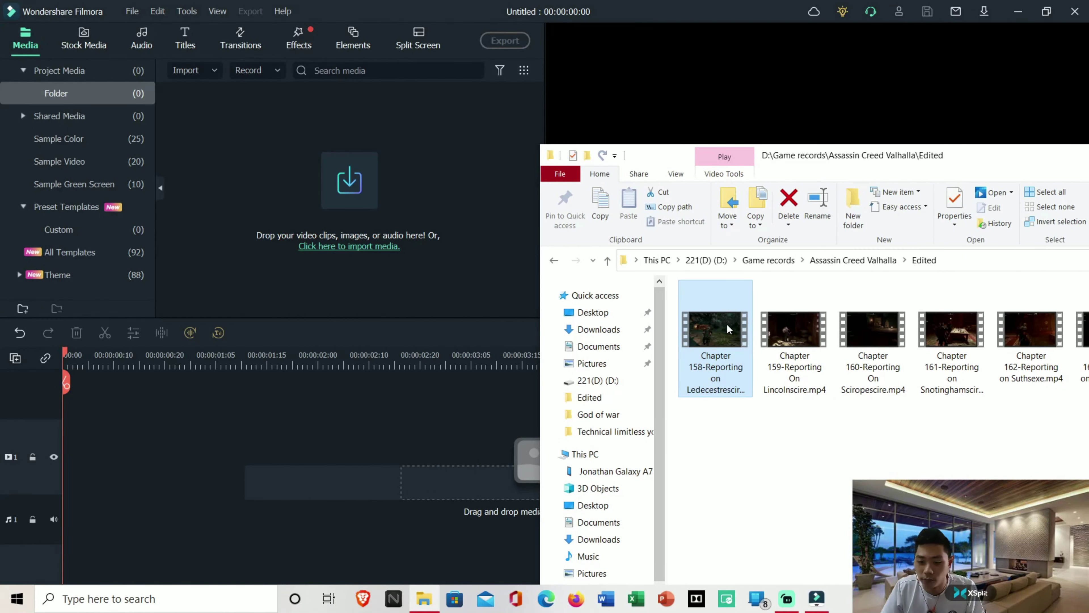
pyautogui.moveTo(729, 332); pyautogui.dragTo(319, 210)
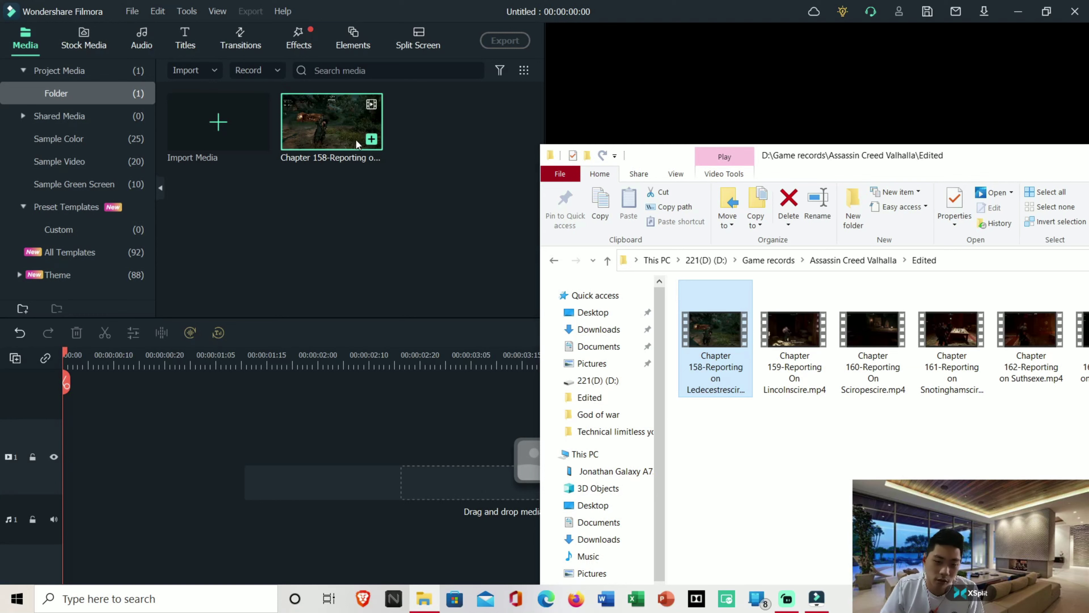
# Step: Place the imported clip at the start of video track 1, matching the project settings to the media at 1920 x 1080 60fps
pyautogui.moveTo(355, 139); pyautogui.dragTo(290, 489)
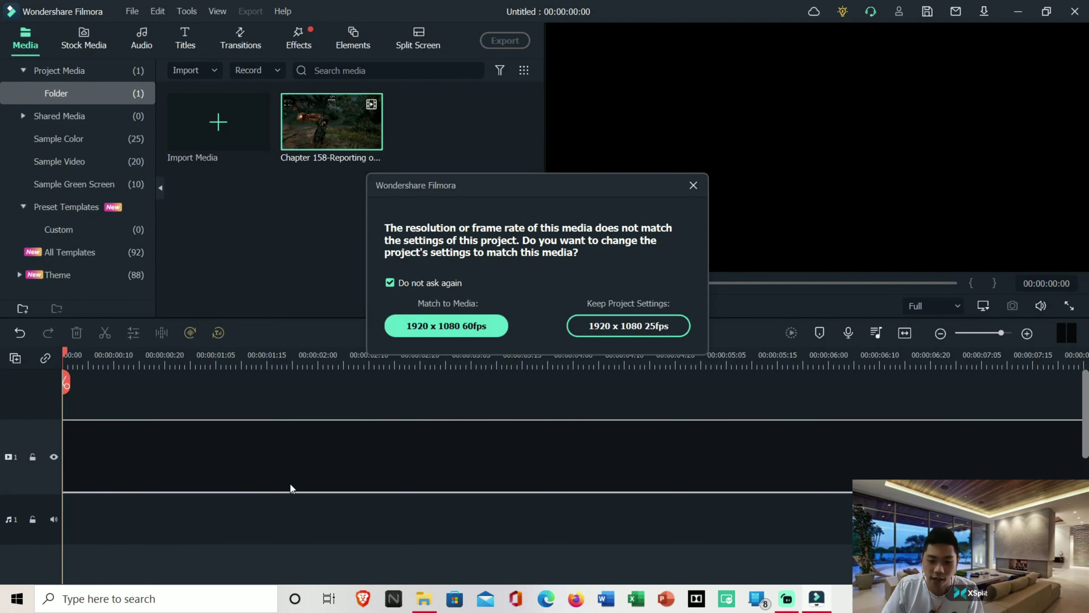
pyautogui.click(474, 333)
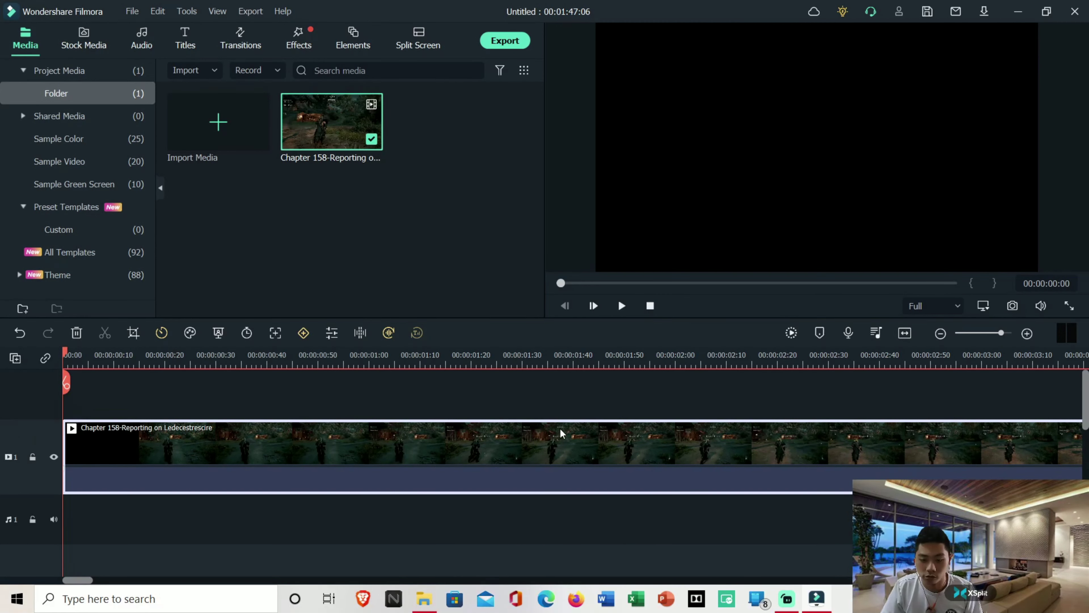
# Step: Preview the beginning and a later part of the clip, and return the playhead to the start
pyautogui.press('space')
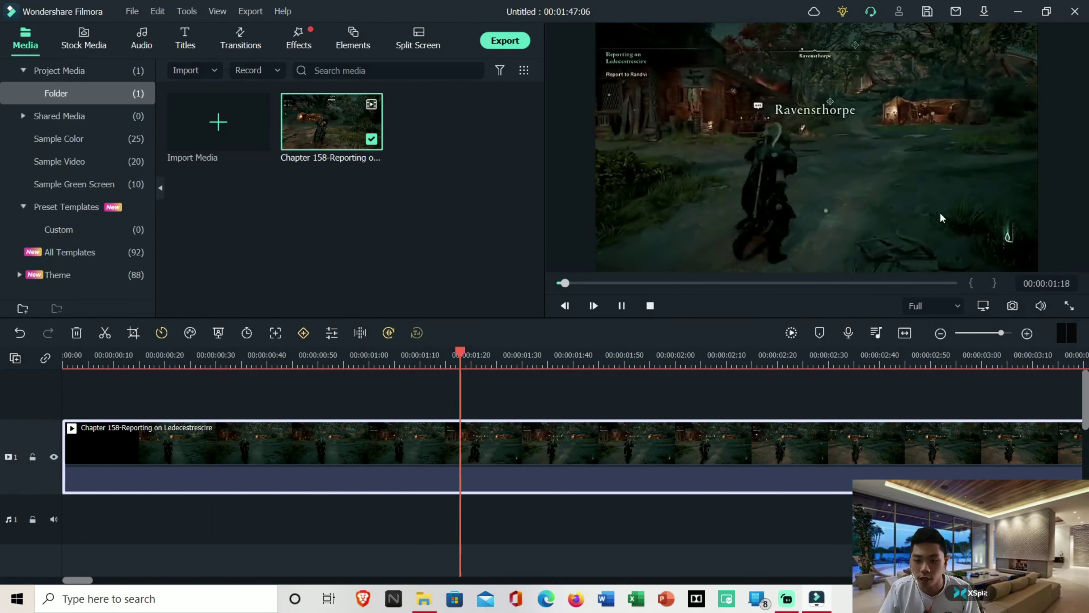
pyautogui.press('space')
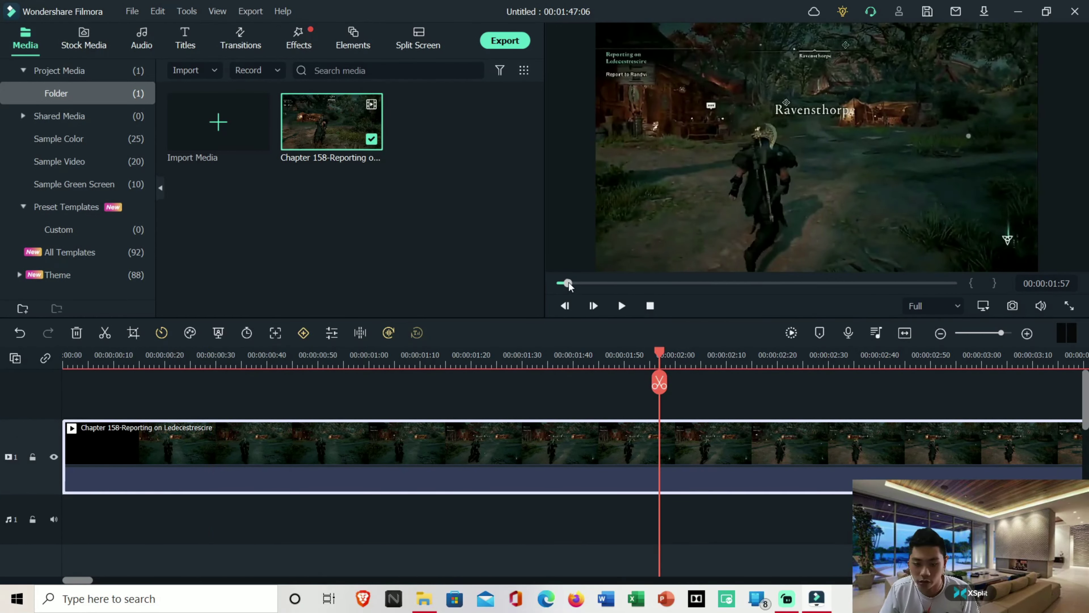
pyautogui.moveTo(568, 284); pyautogui.dragTo(778, 283)
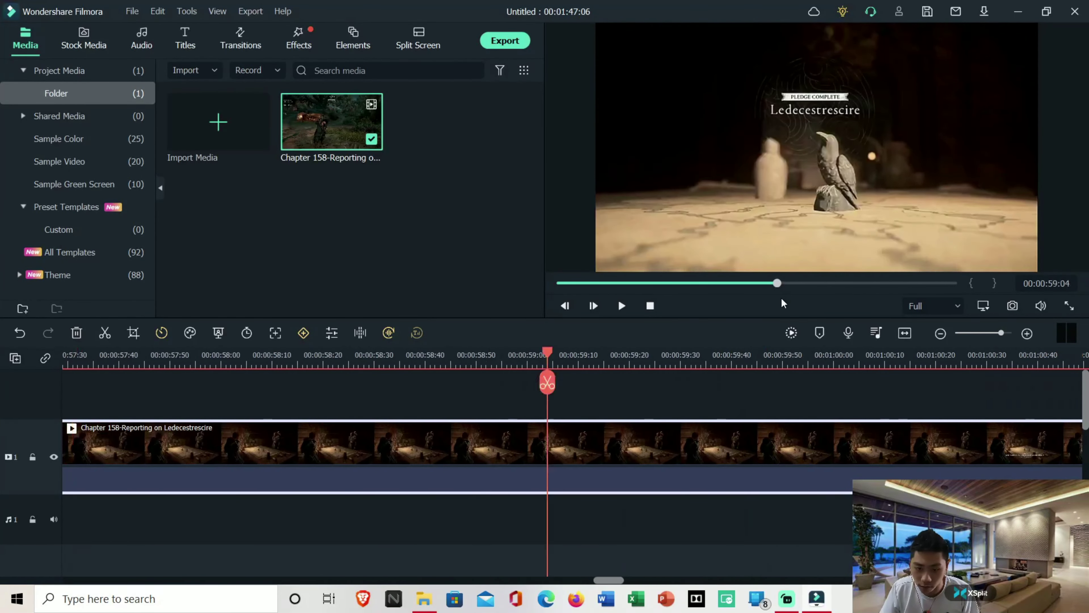
pyautogui.press('Home')
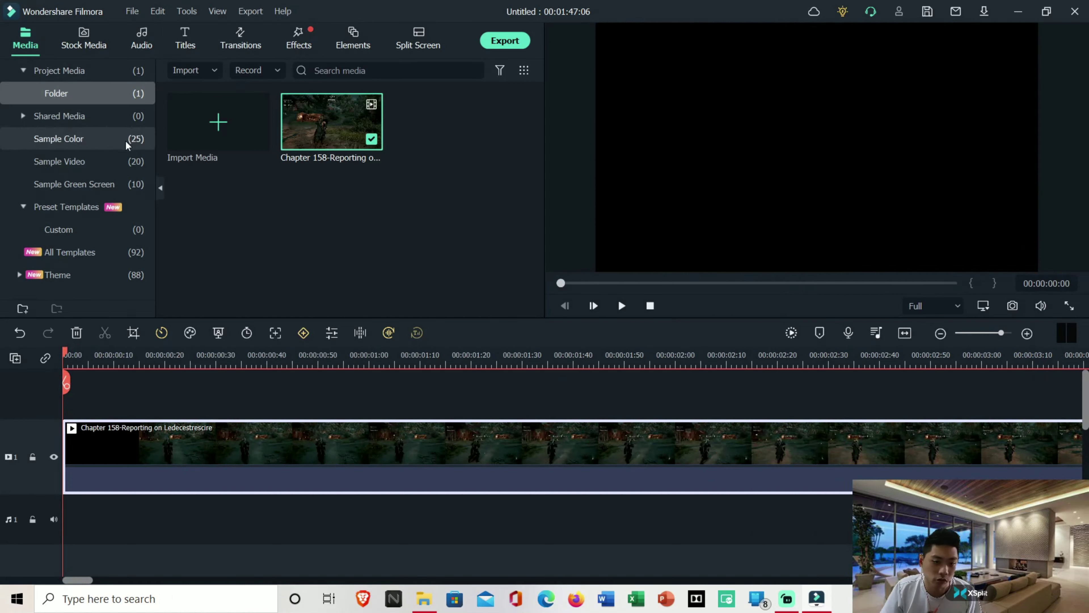
# Step: Search the effects for "blur" and add the Blur effect on a track above the clip at the start of the timeline
pyautogui.moveTo(295, 102)
pyautogui.click(390, 67)
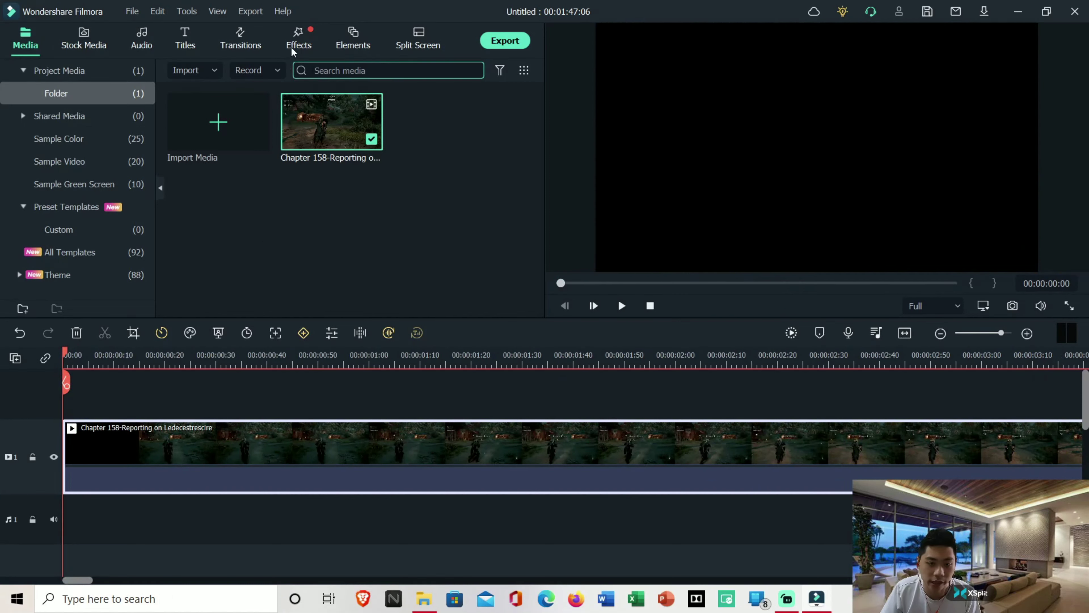
pyautogui.click(307, 38)
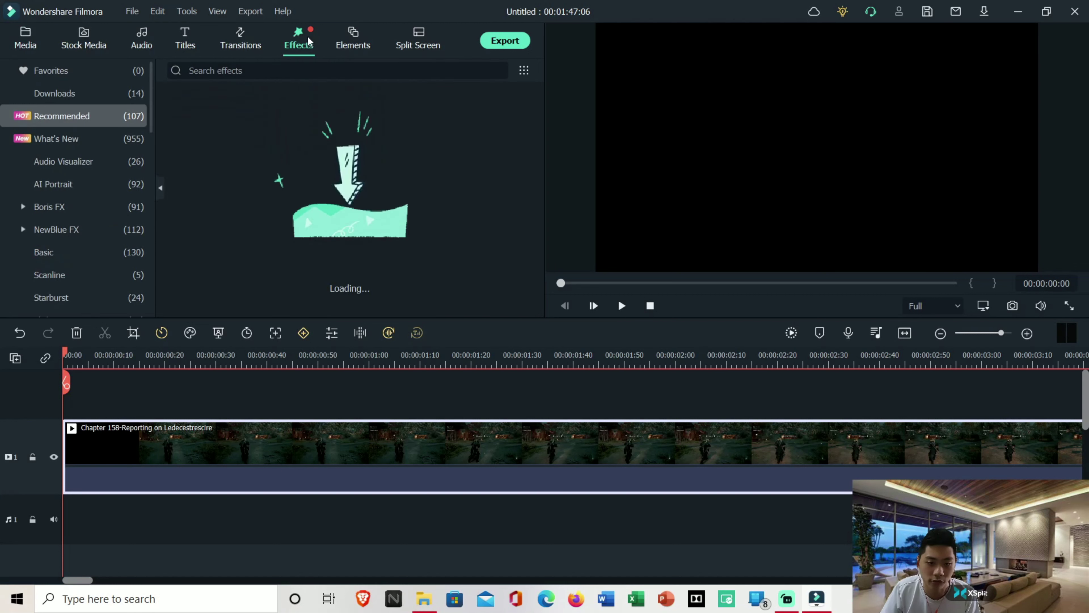
pyautogui.click(320, 70)
pyautogui.write('blur')
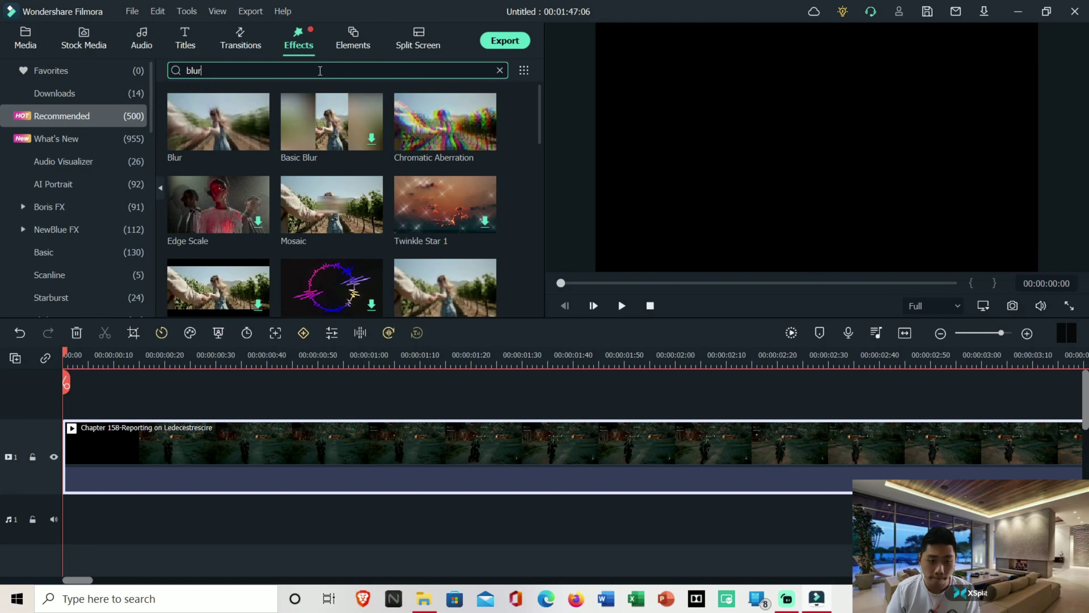
pyautogui.press('Return')
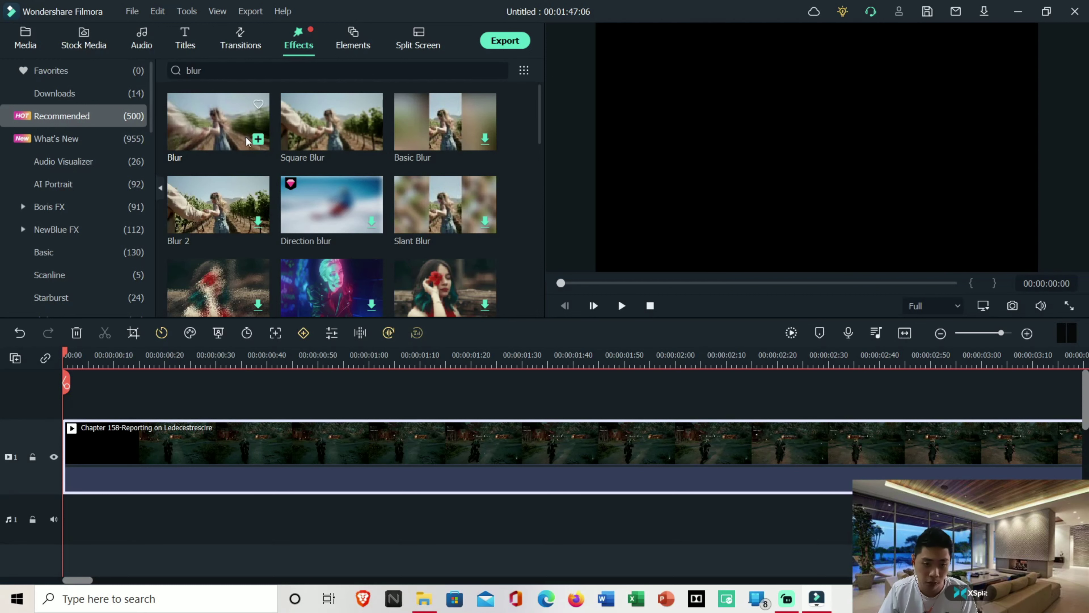
pyautogui.moveTo(224, 130); pyautogui.dragTo(73, 399)
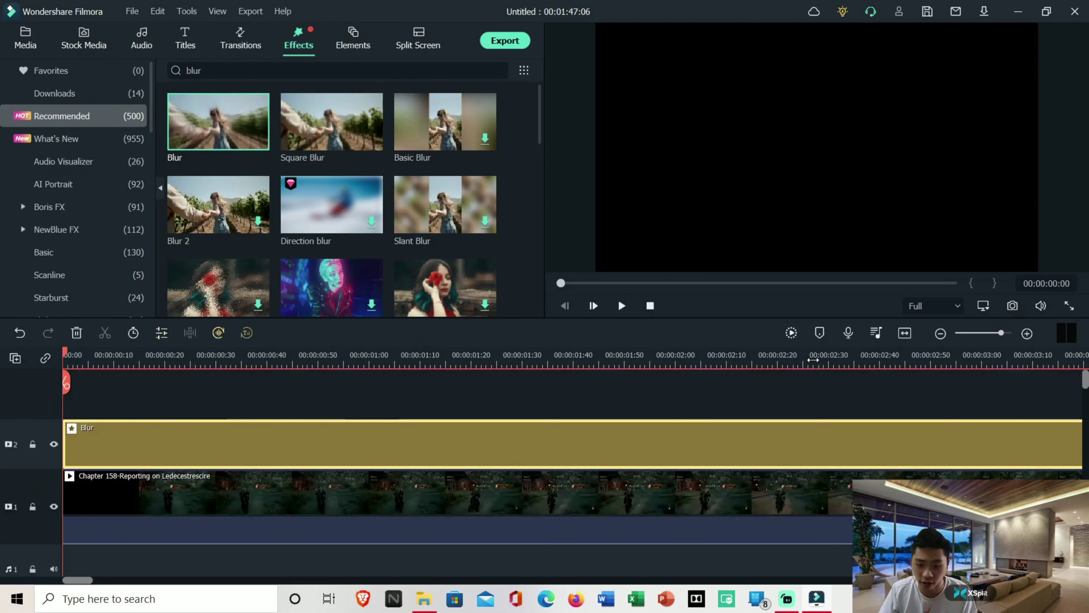
# Step: Play the footage through the end of the Blur effect to compare blurred and unblurred parts
pyautogui.press('space')
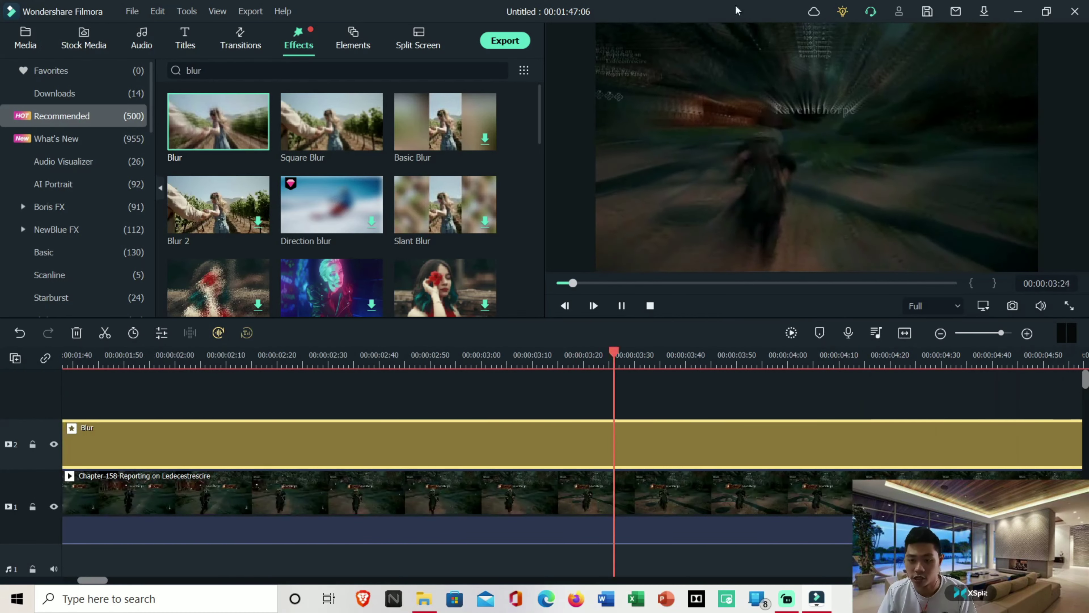
pyautogui.moveTo(576, 283)
pyautogui.mouseDown()
pyautogui.moveTo(605, 288)
pyautogui.moveTo(565, 291)
pyautogui.moveTo(584, 294)
pyautogui.mouseUp()
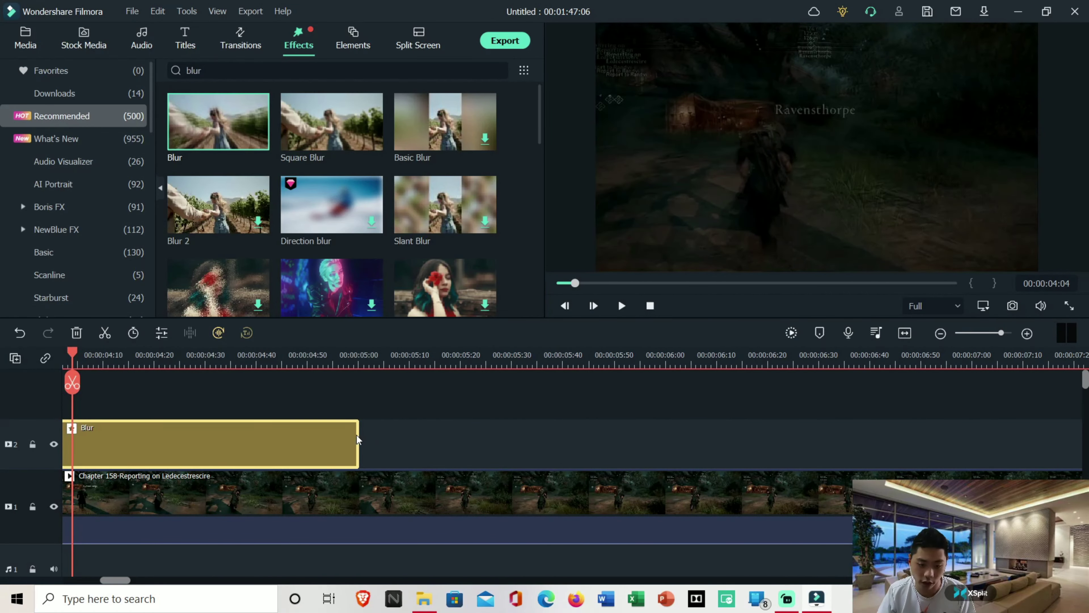
pyautogui.moveTo(358, 439); pyautogui.dragTo(661, 429)
pyautogui.press('space')
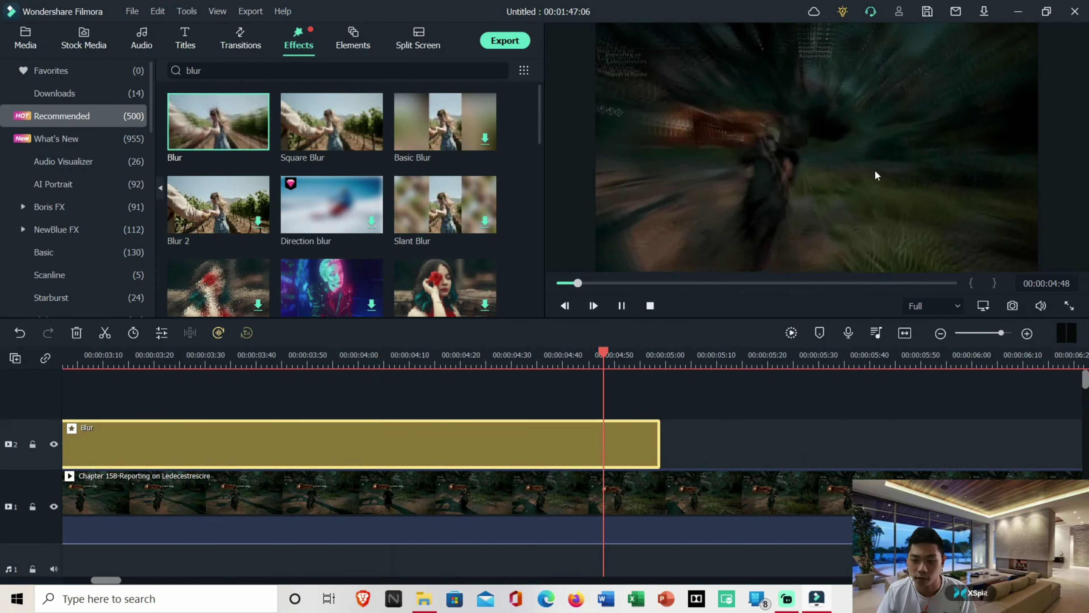
pyautogui.press('space')
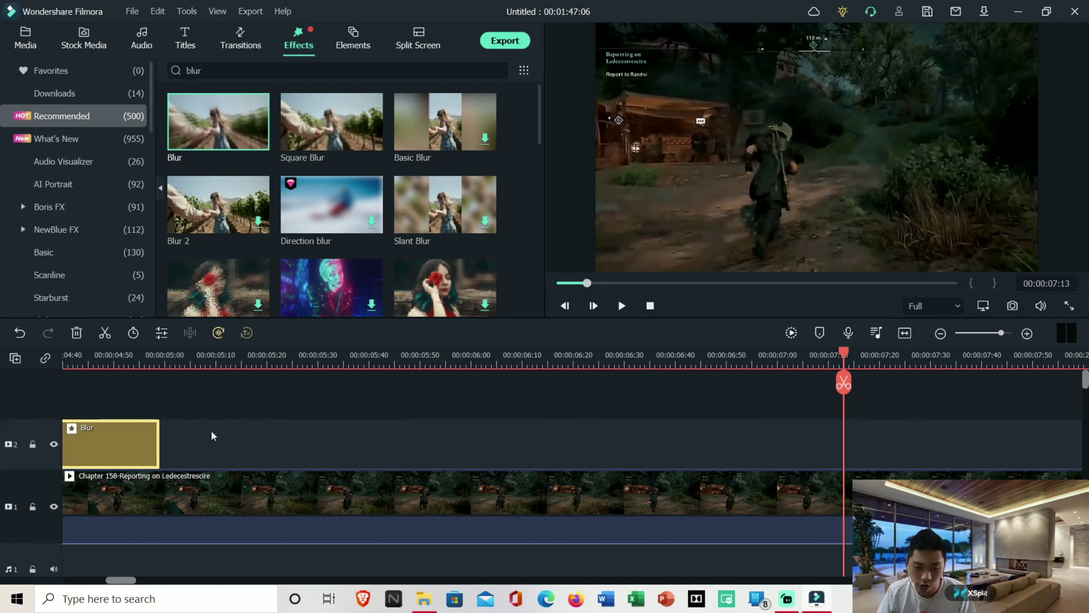
# Step: Open the Blur effect's settings and play the blurred footage from the start of the timeline
pyautogui.doubleClick(124, 432)
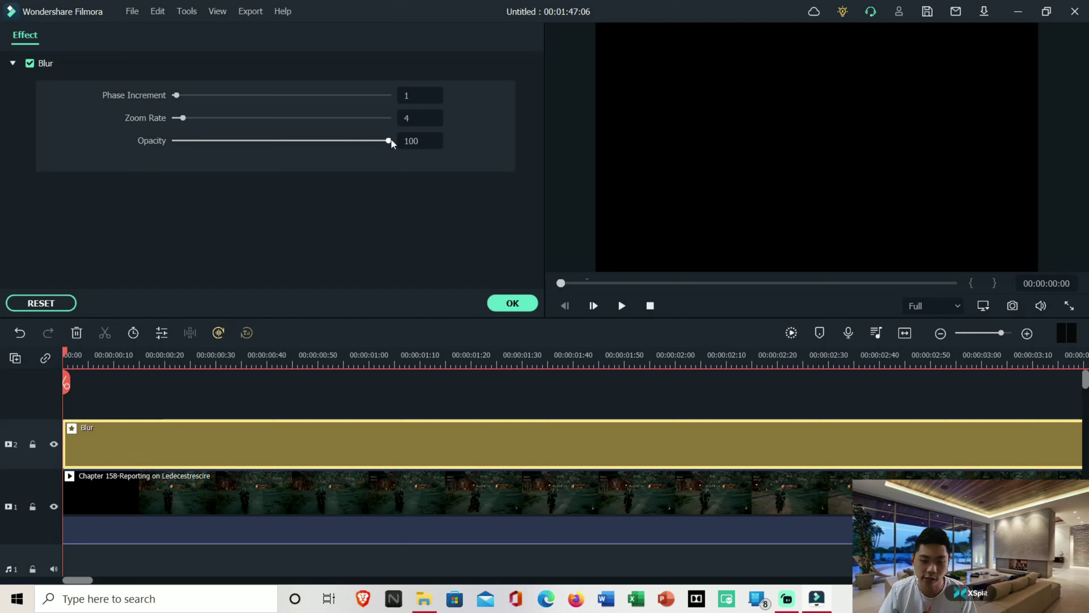
pyautogui.moveTo(388, 141)
pyautogui.mouseDown()
pyautogui.moveTo(279, 143)
pyautogui.moveTo(398, 144)
pyautogui.mouseUp()
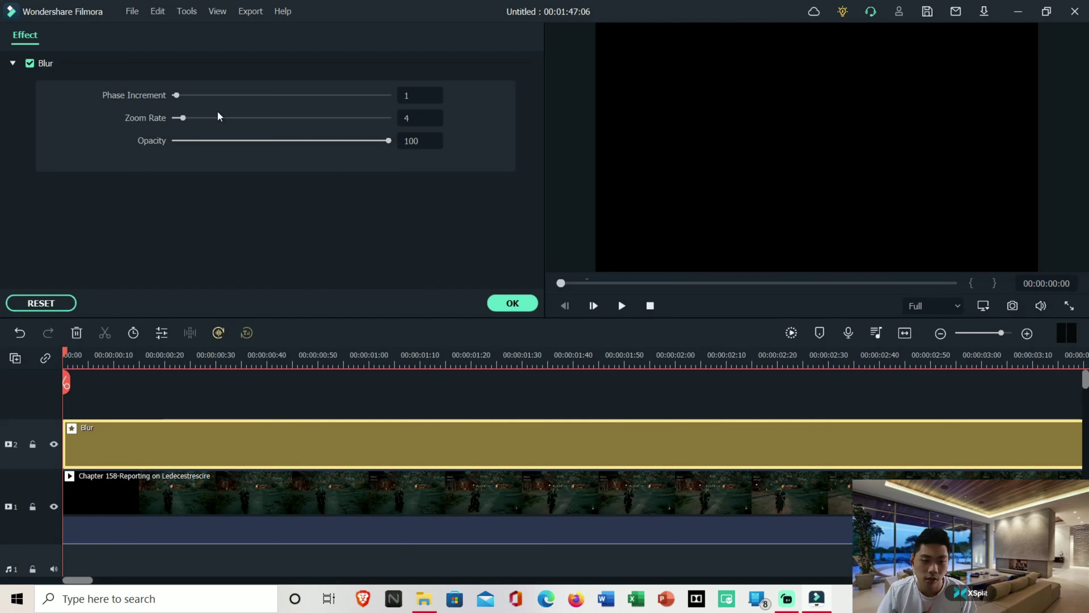
pyautogui.press('space')
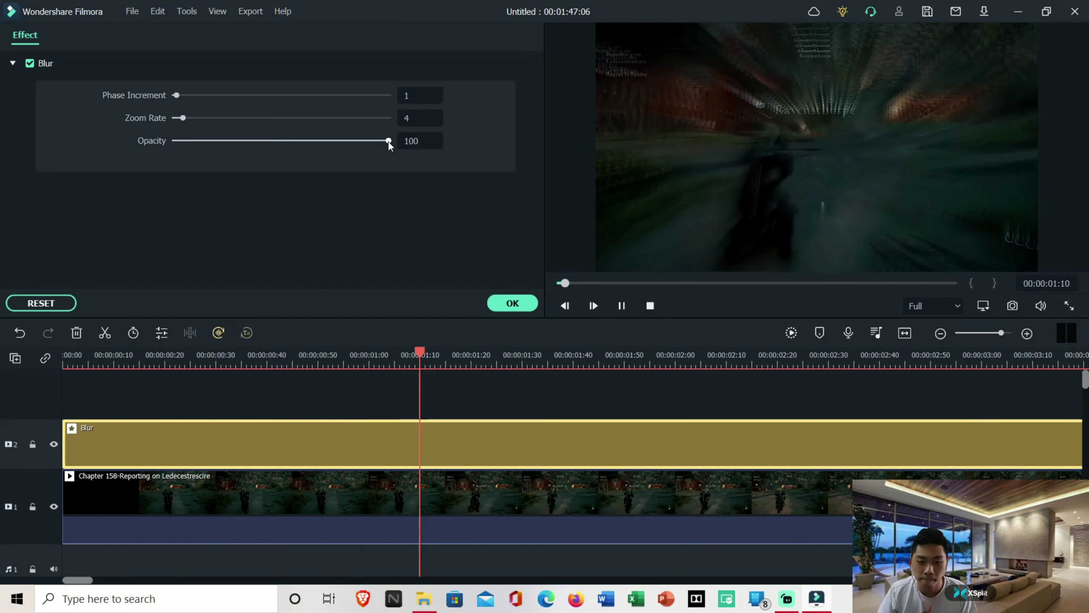
# Step: Try the Blur effect with opacity 1 and review the footage in the preview
pyautogui.moveTo(388, 141); pyautogui.dragTo(172, 144)
pyautogui.press('space')
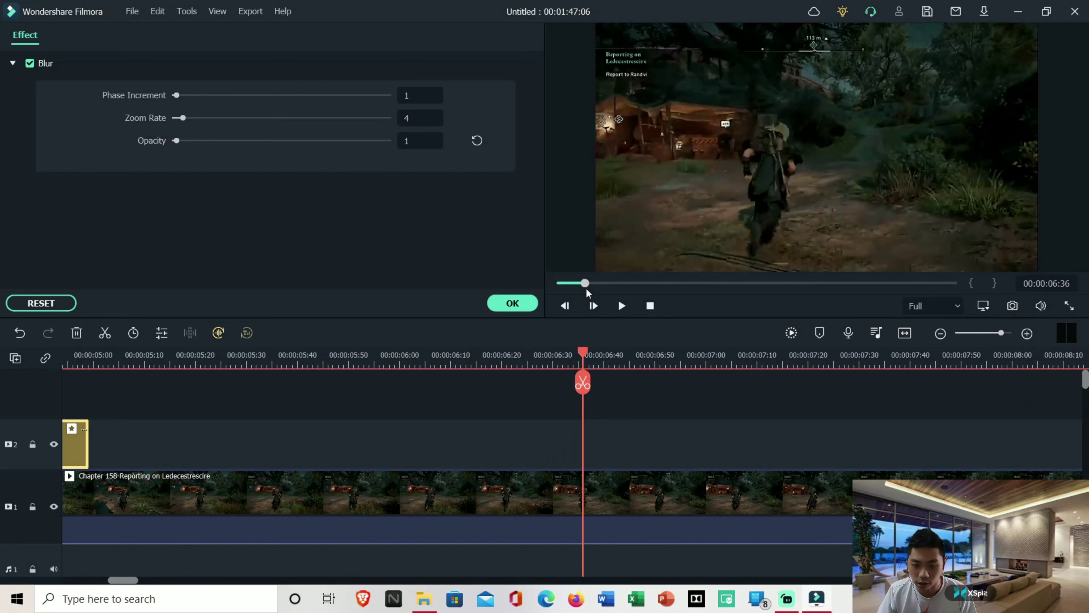
pyautogui.click(569, 283)
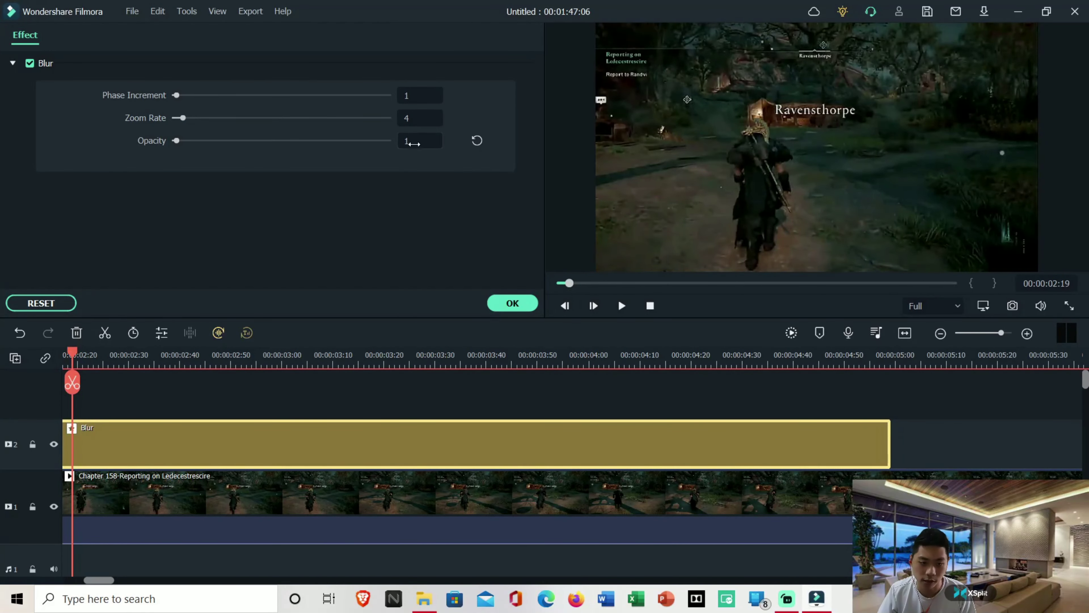
# Step: Set the Blur effect's opacity to 50, apply it and play the result
pyautogui.click(414, 143)
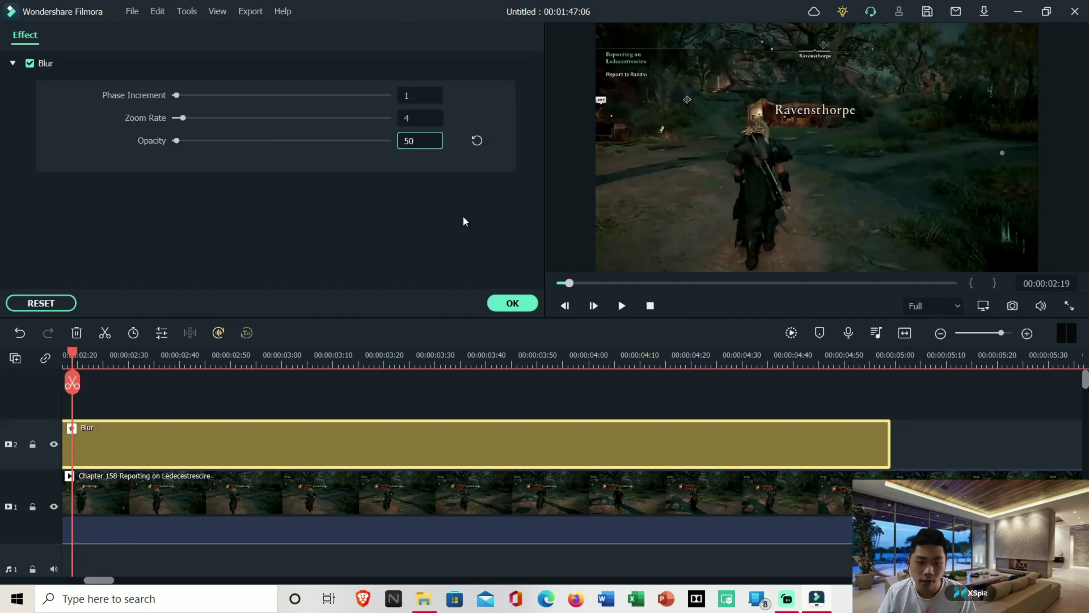
pyautogui.click(504, 304)
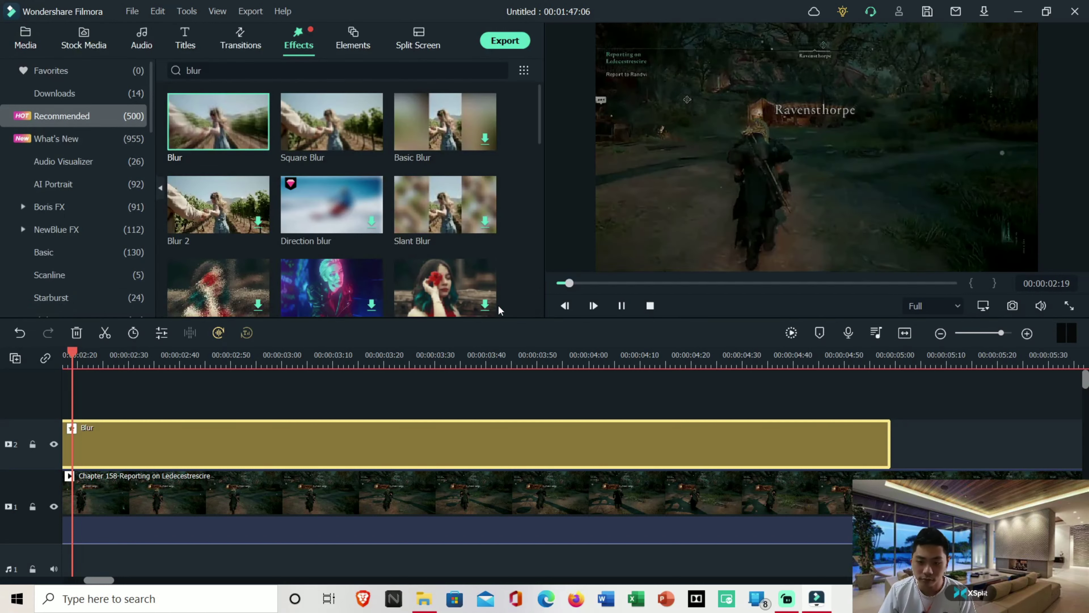
pyautogui.press('space')
# Step: Set the Blur effect's zoom rate to 20 and replay the footage from the start
pyautogui.doubleClick(628, 453)
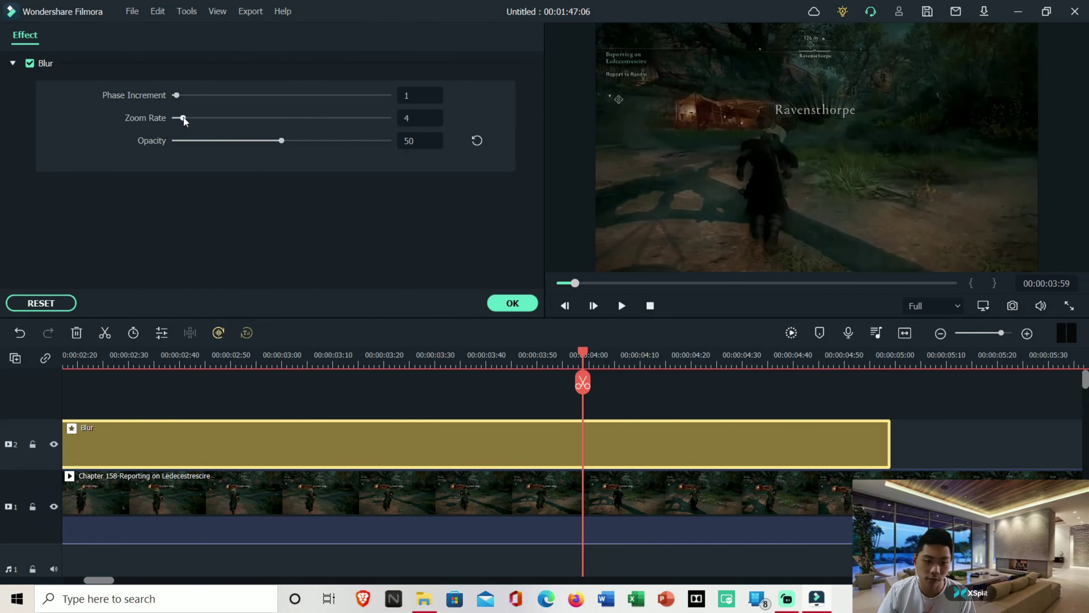
pyautogui.moveTo(183, 118); pyautogui.dragTo(418, 134)
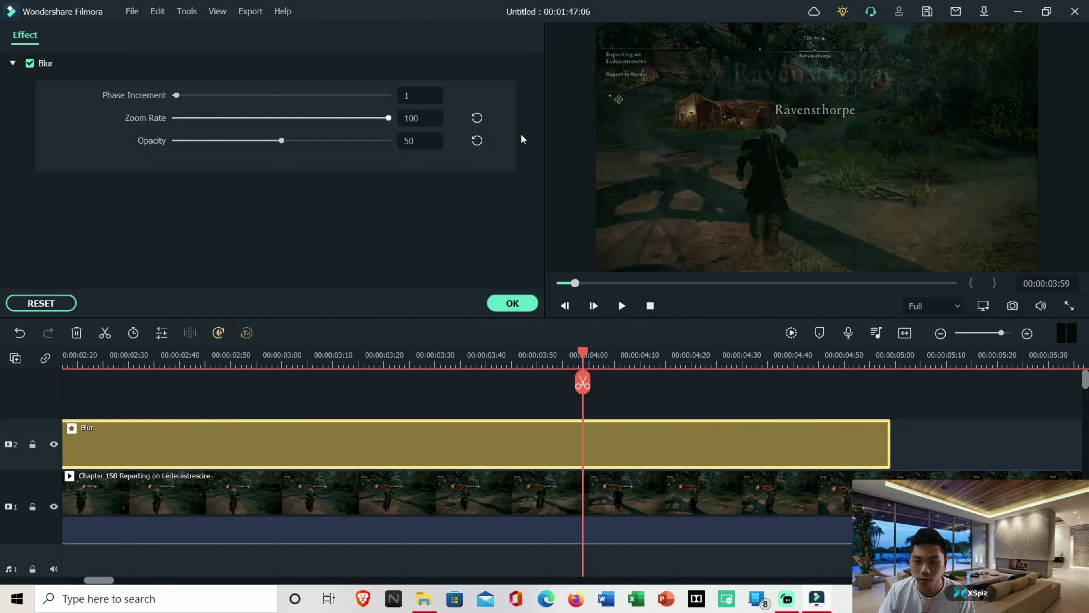
pyautogui.moveTo(522, 140); pyautogui.dragTo(188, 131)
pyautogui.click(419, 121)
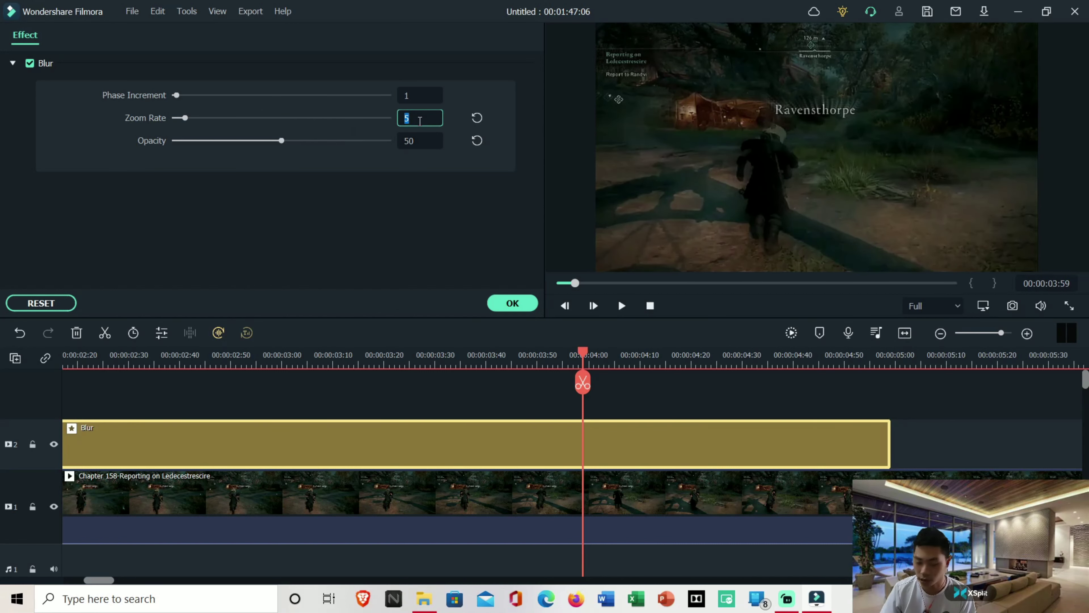
pyautogui.write('20')
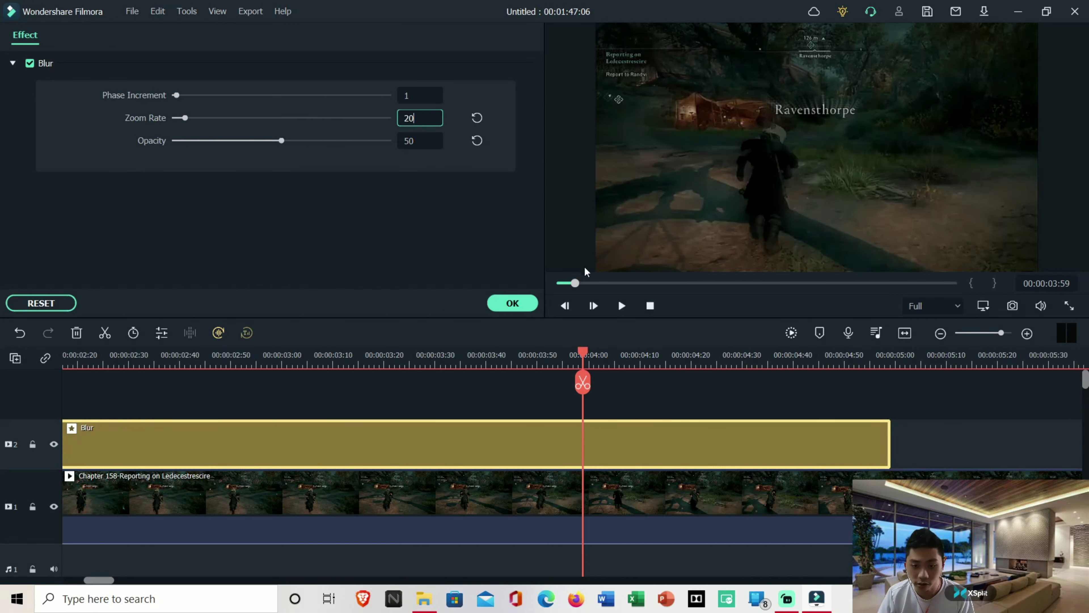
pyautogui.moveTo(575, 282); pyautogui.dragTo(440, 292)
pyautogui.click(621, 305)
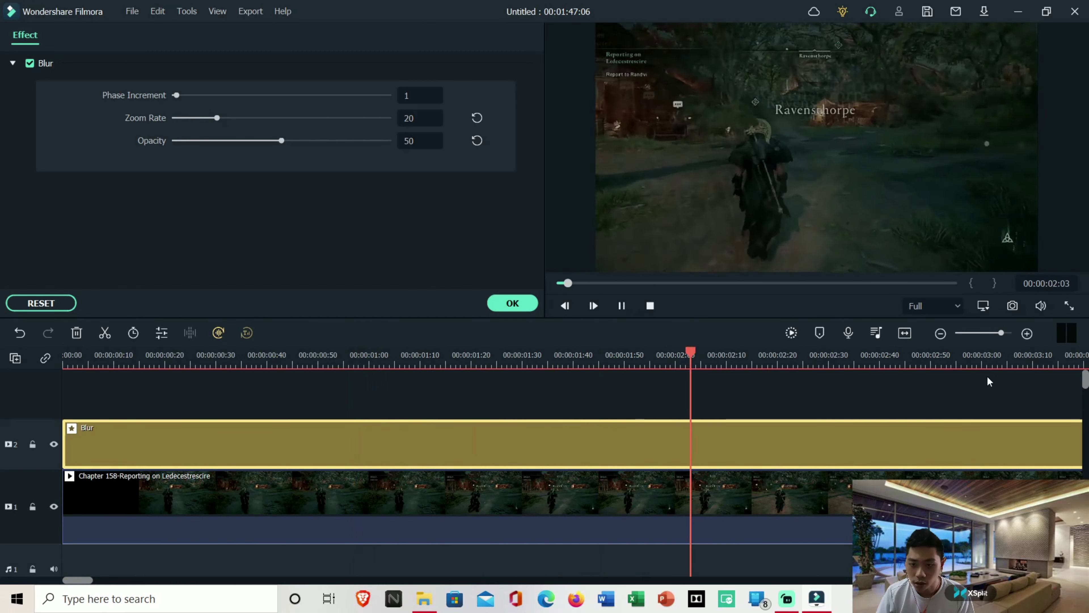
pyautogui.press('space')
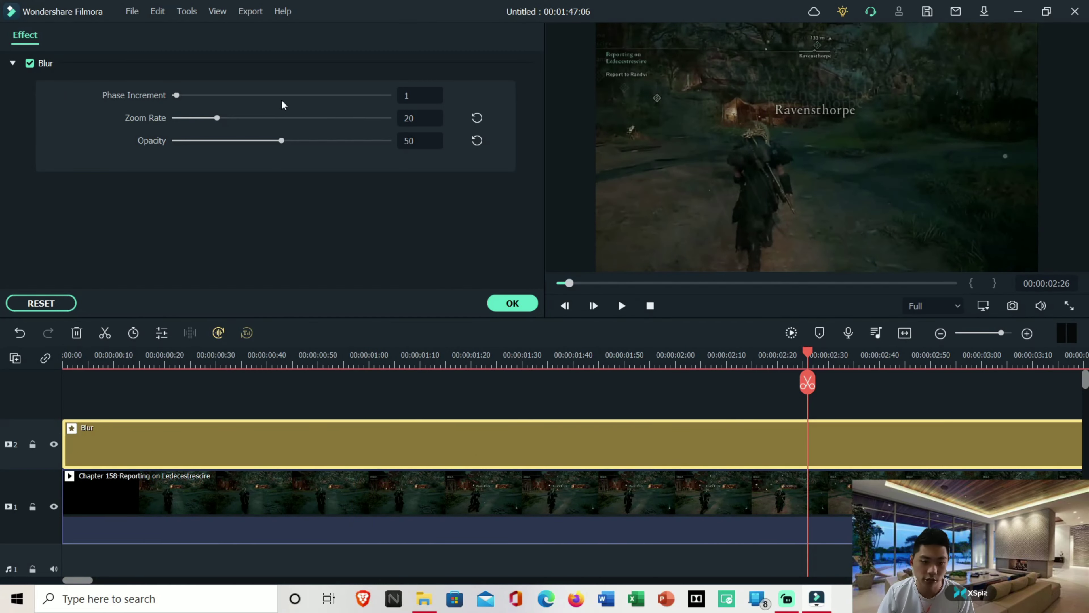
# Step: Set the Blur effect's phase increment to 41 while previewing the footage, and apply the settings
pyautogui.moveTo(176, 96); pyautogui.dragTo(296, 95)
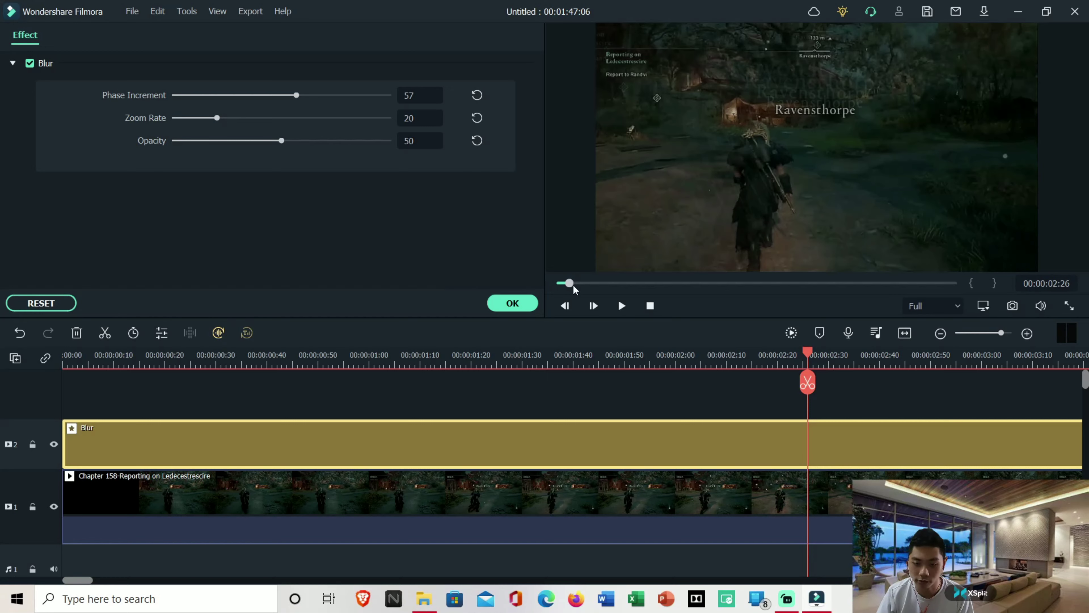
pyautogui.moveTo(575, 289); pyautogui.dragTo(511, 283)
pyautogui.press('space')
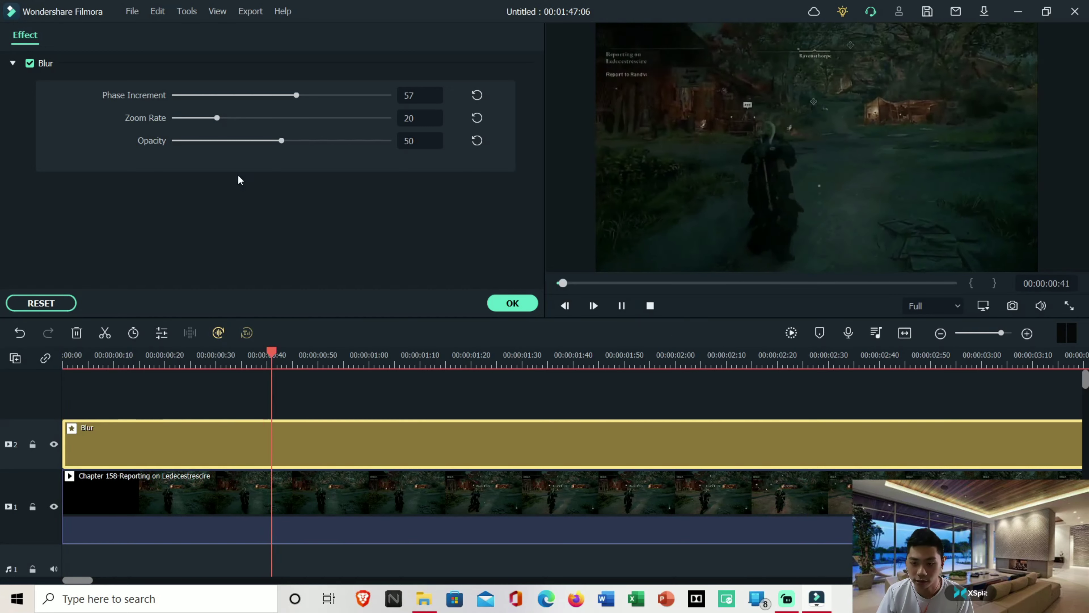
pyautogui.moveTo(297, 96); pyautogui.dragTo(262, 95)
pyautogui.press('space')
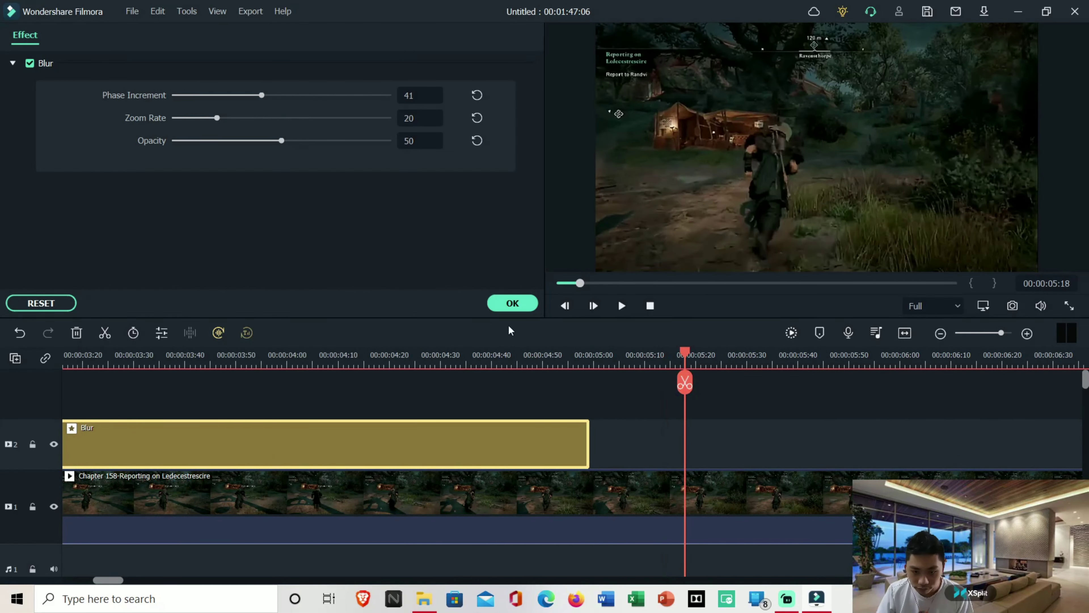
pyautogui.click(510, 304)
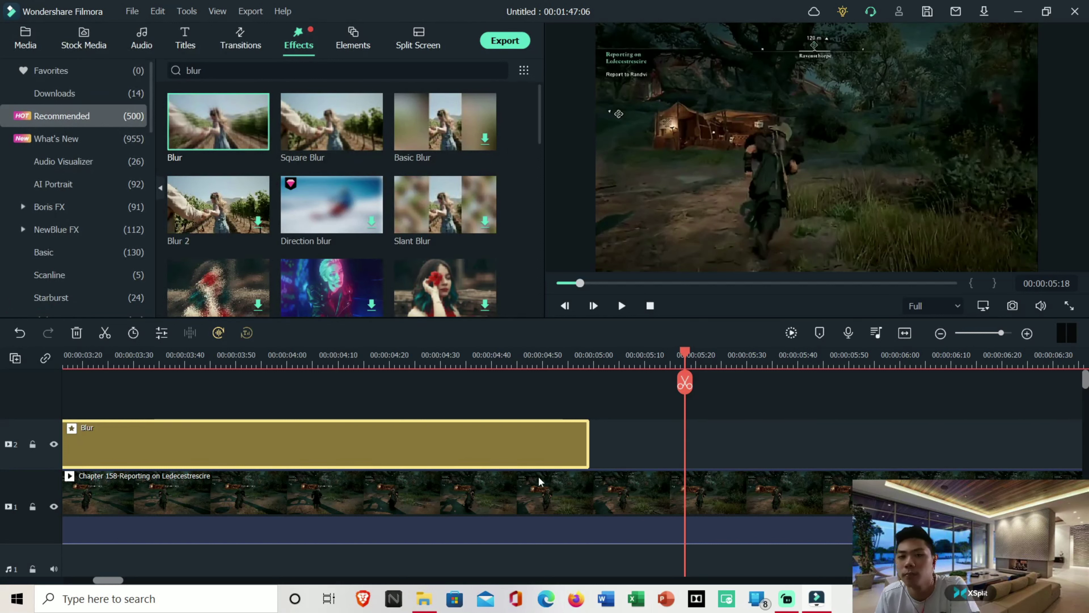
# Step: Delete the Blur effect from the timeline and return the playhead to the start
pyautogui.rightClick(511, 425)
pyautogui.click(589, 263)
pyautogui.click(596, 310)
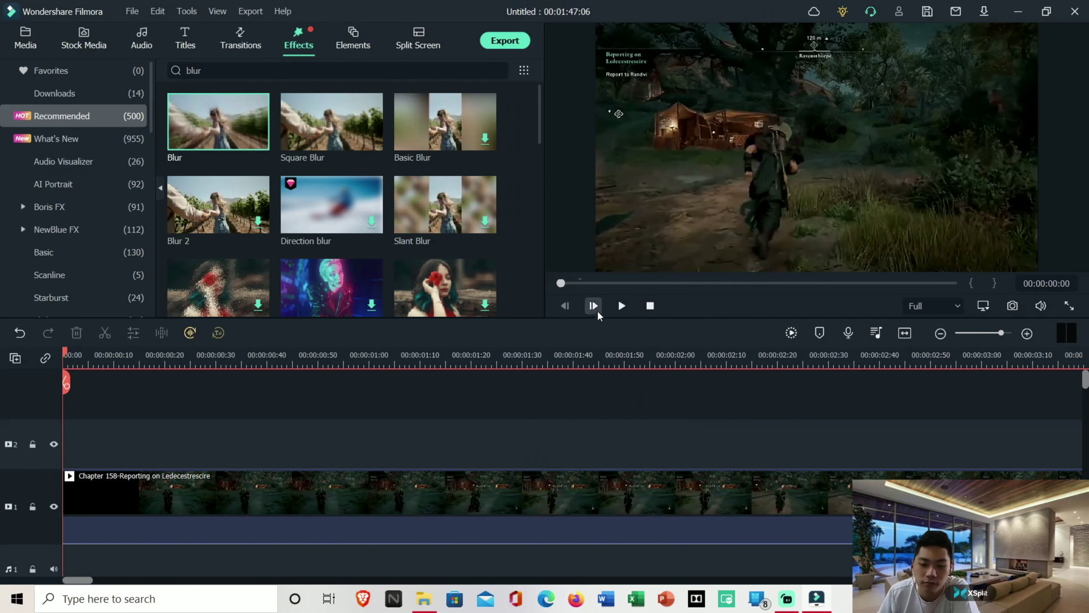
# Step: Replace the effects search term with "mosaic" and search the effects library
pyautogui.doubleClick(214, 69)
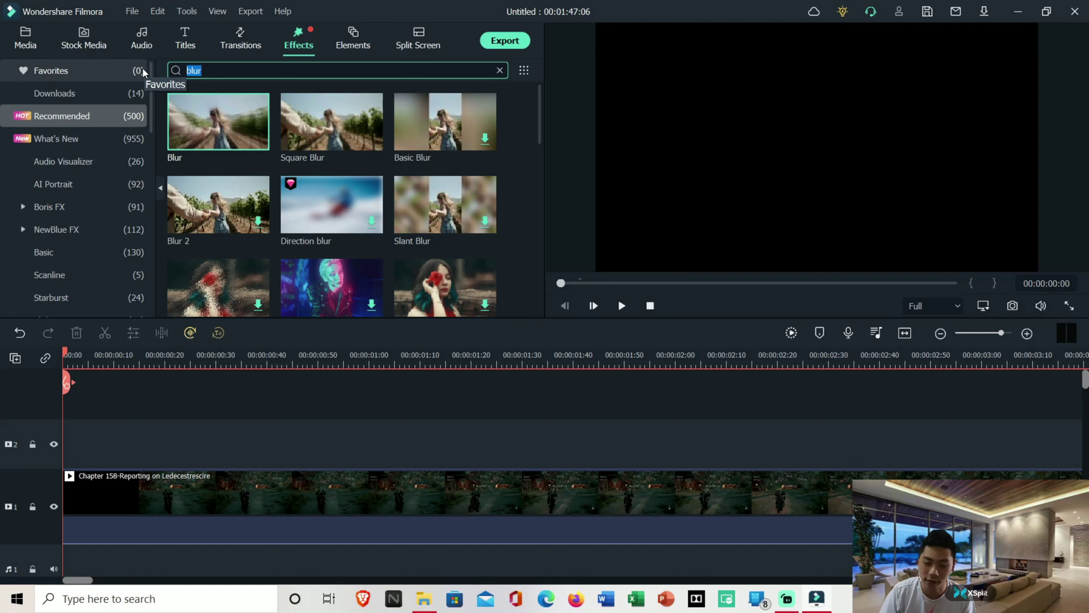
pyautogui.write('mosaic')
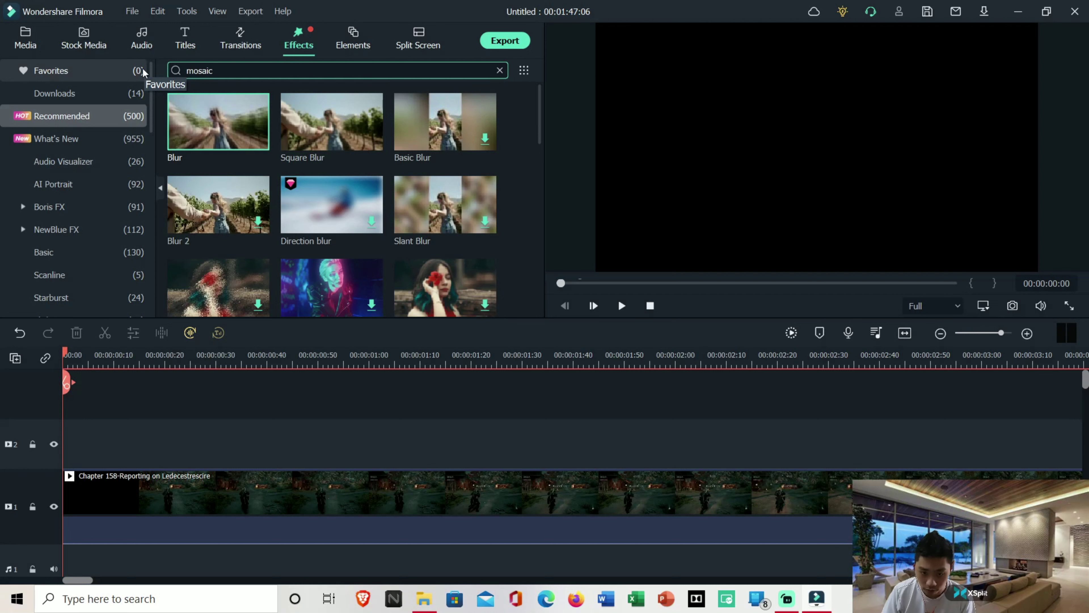
pyautogui.press('Return')
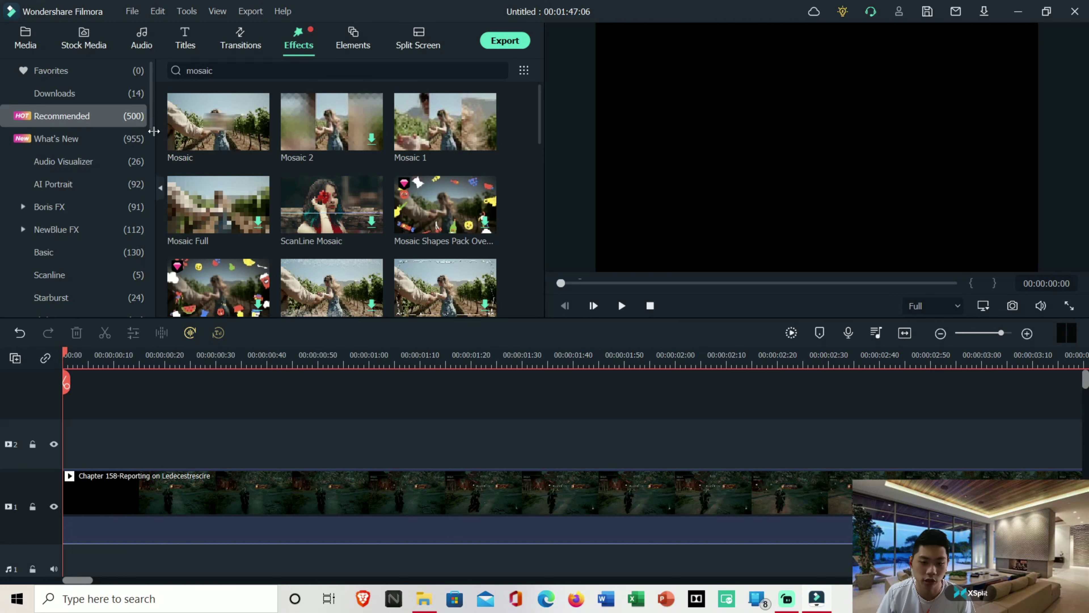
# Step: Add the Mosaic effect above the game clip at the start and position its area over the upper centre of the picture
pyautogui.moveTo(195, 123); pyautogui.dragTo(141, 442)
pyautogui.moveTo(66, 381); pyautogui.dragTo(358, 381)
pyautogui.moveTo(942, 179); pyautogui.dragTo(817, 115)
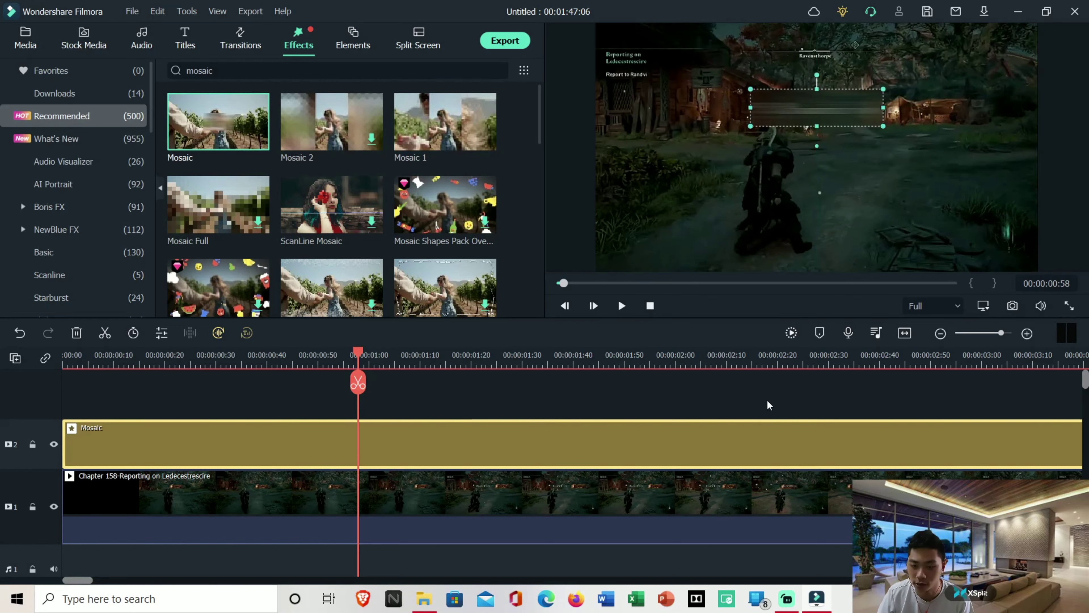
# Step: Review the footage and shorten the Mosaic effect on the timeline to about 2 seconds
pyautogui.press('space')
pyautogui.click(646, 283)
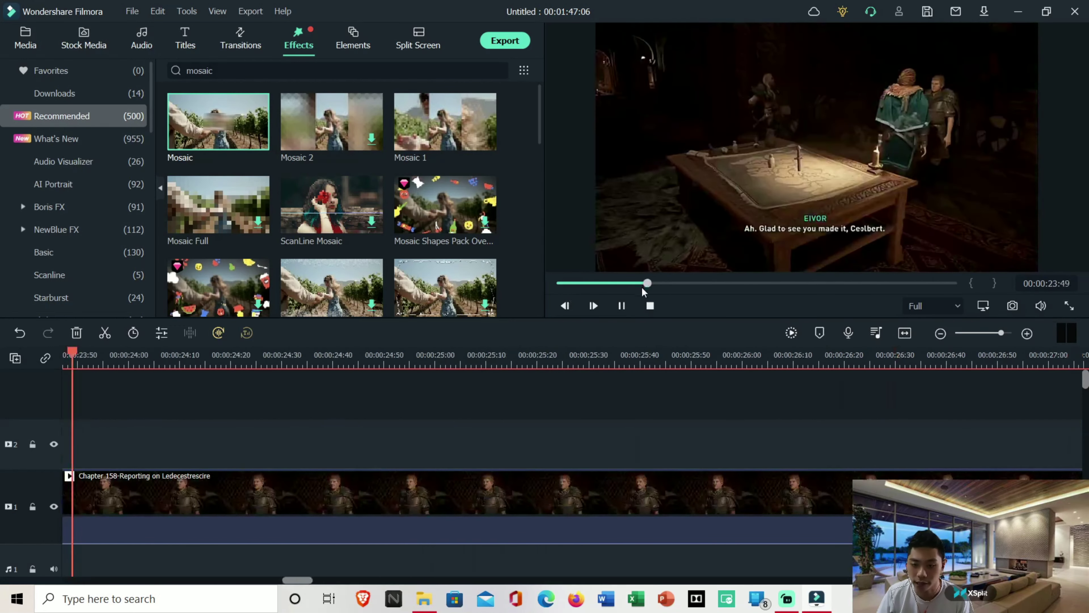
pyautogui.moveTo(646, 283); pyautogui.dragTo(577, 283)
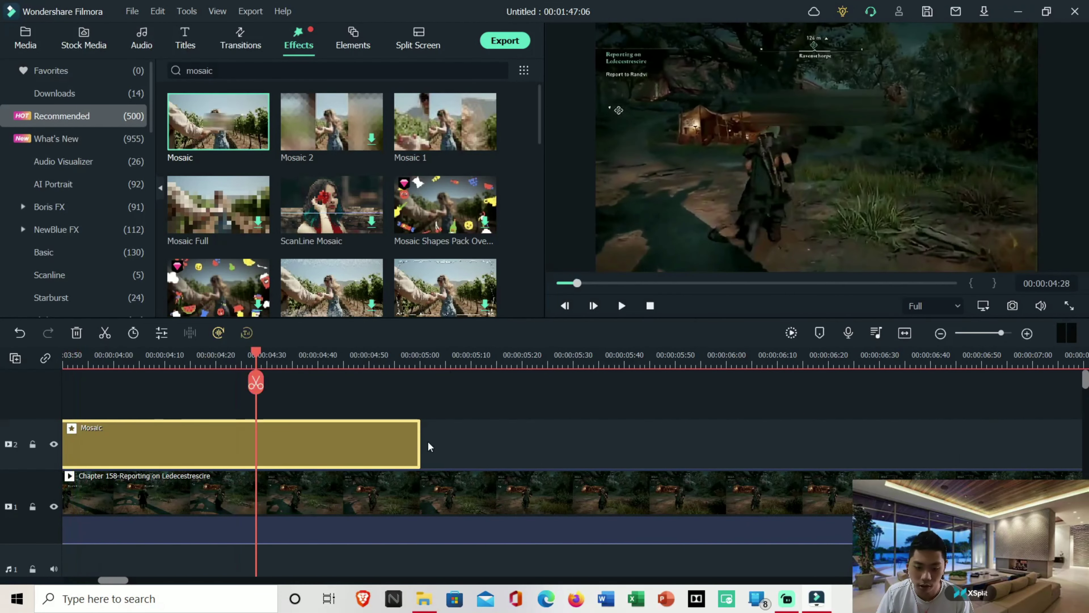
pyautogui.moveTo(423, 445); pyautogui.dragTo(619, 434)
# Step: Open the Mosaic effect's settings and change its type to the vertical-stripe pattern
pyautogui.doubleClick(366, 442)
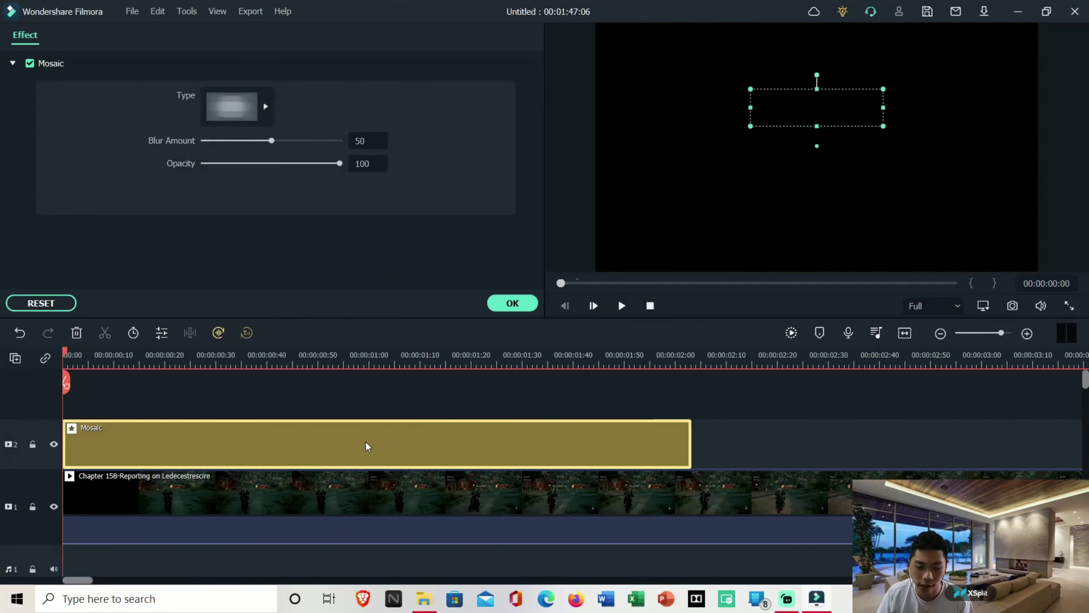
pyautogui.click(265, 108)
pyautogui.click(326, 149)
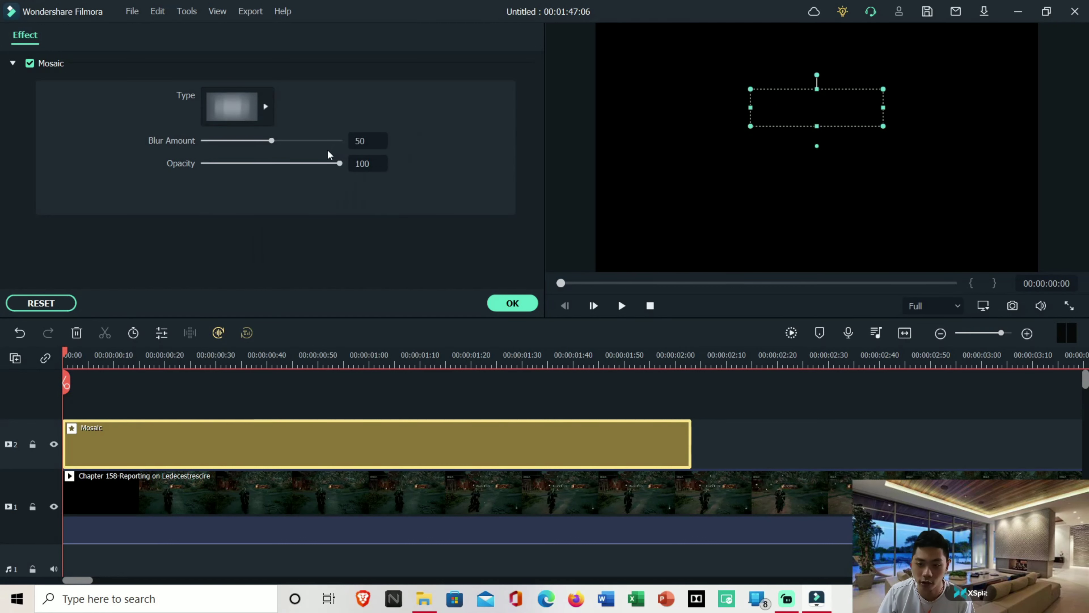
pyautogui.click(271, 121)
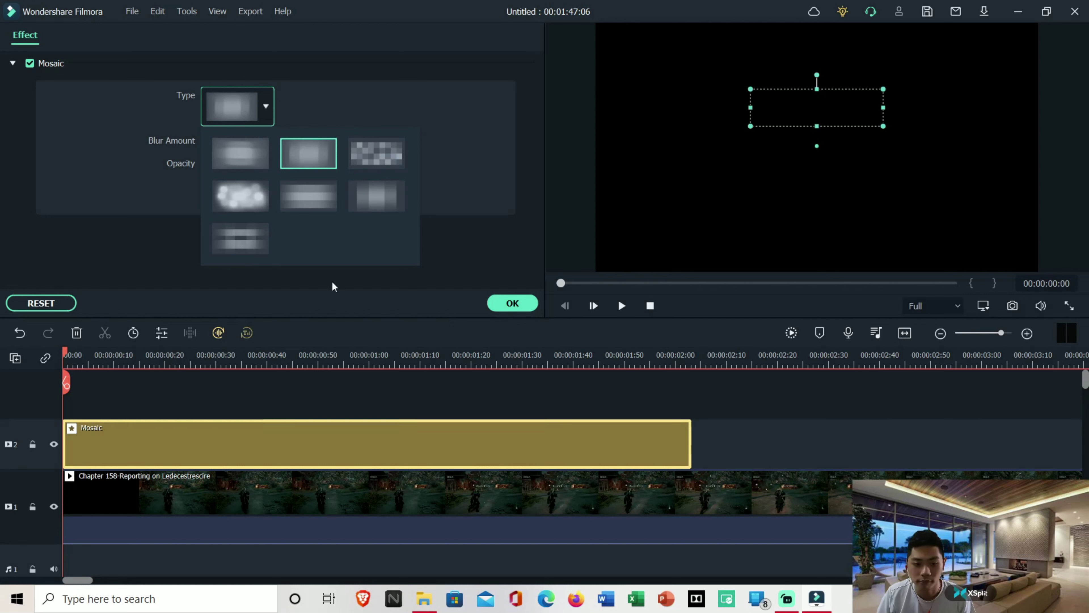
pyautogui.click(292, 201)
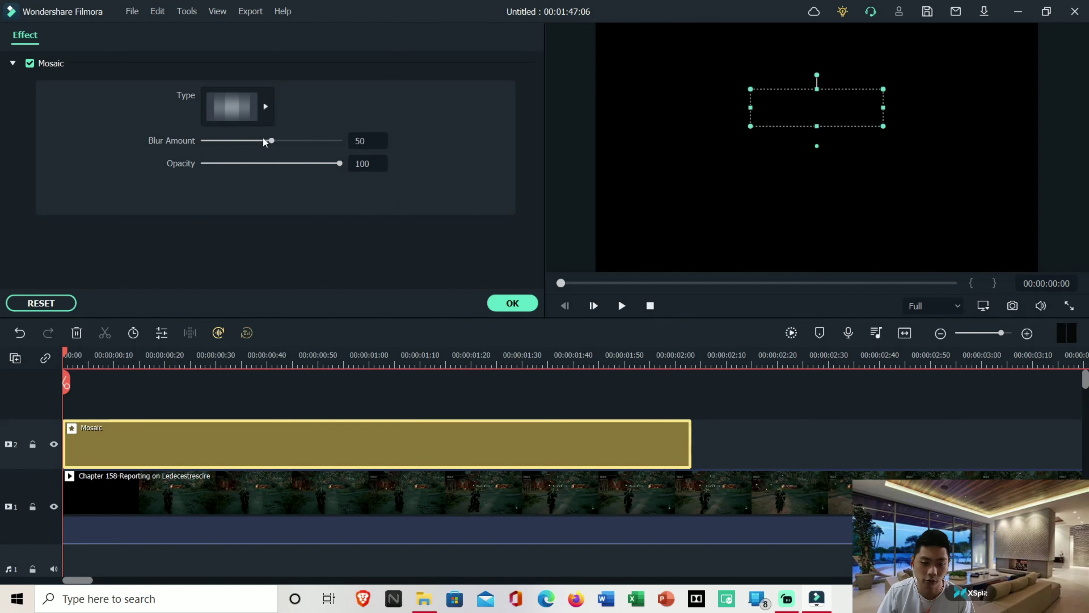
# Step: Try a blur amount of 42 on the Mosaic effect and preview the footage
pyautogui.moveTo(272, 141); pyautogui.dragTo(225, 141)
pyautogui.click(274, 141)
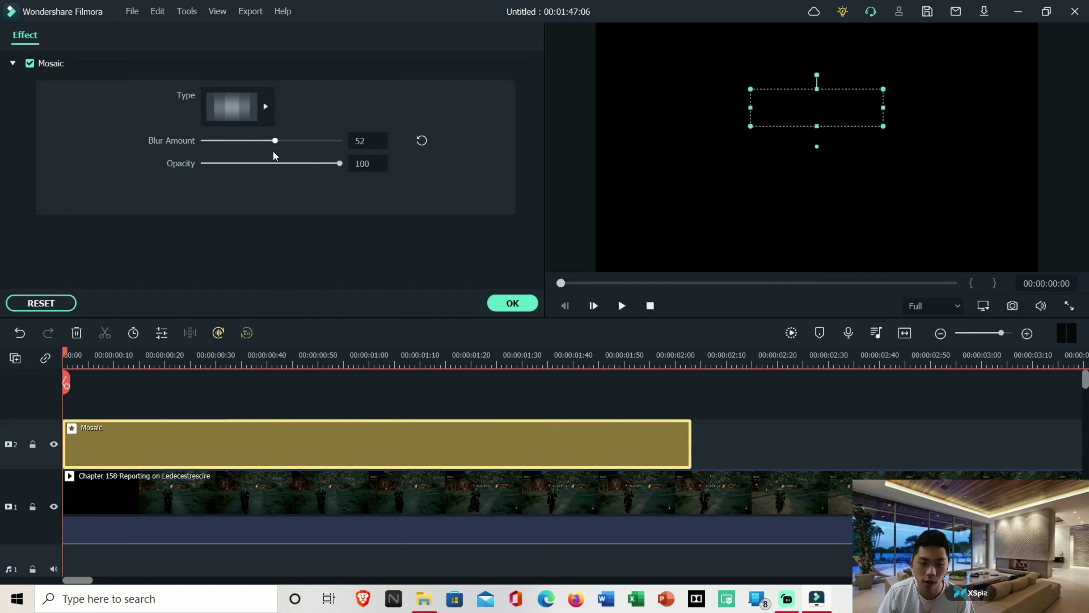
pyautogui.click(260, 141)
pyautogui.press('space')
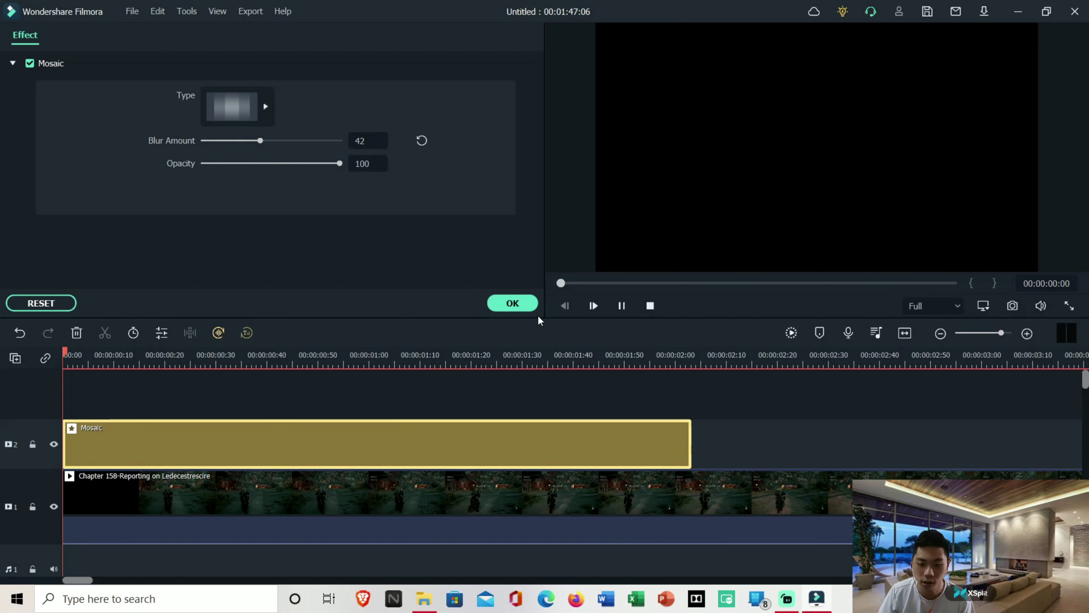
pyautogui.press('space')
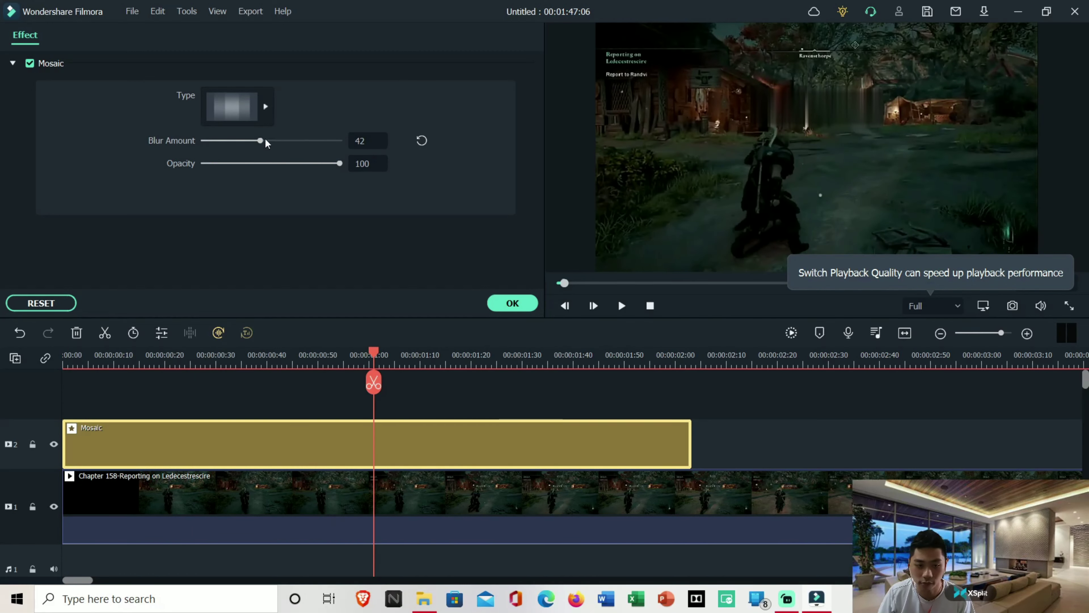
# Step: Set the Mosaic effect's blur amount to 58 and opacity to 57, and replay the footage from the start
pyautogui.moveTo(261, 141); pyautogui.dragTo(313, 141)
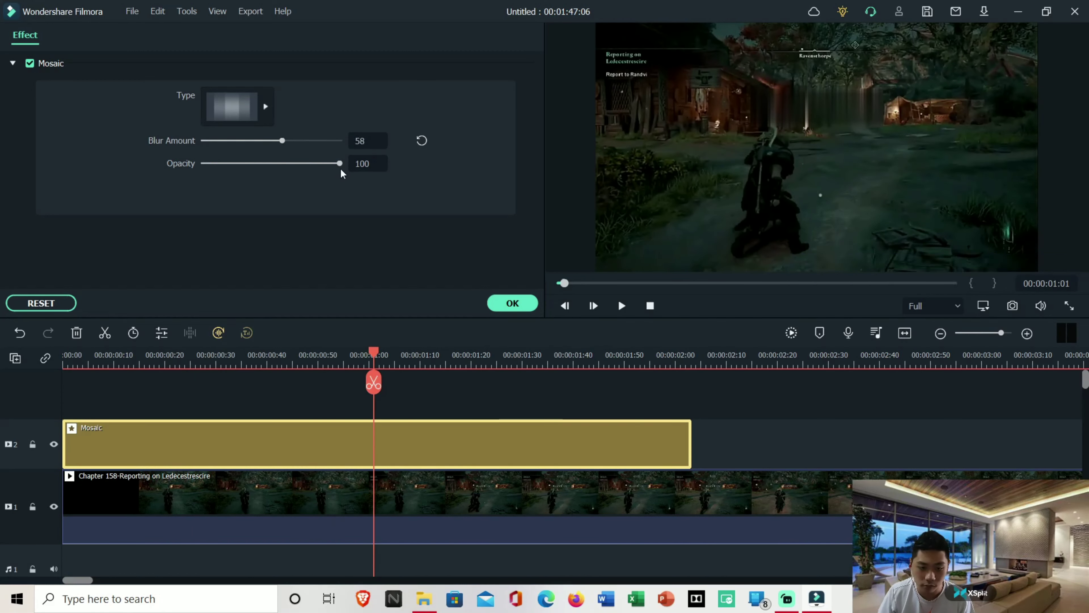
pyautogui.moveTo(339, 164); pyautogui.dragTo(281, 163)
pyautogui.click(559, 284)
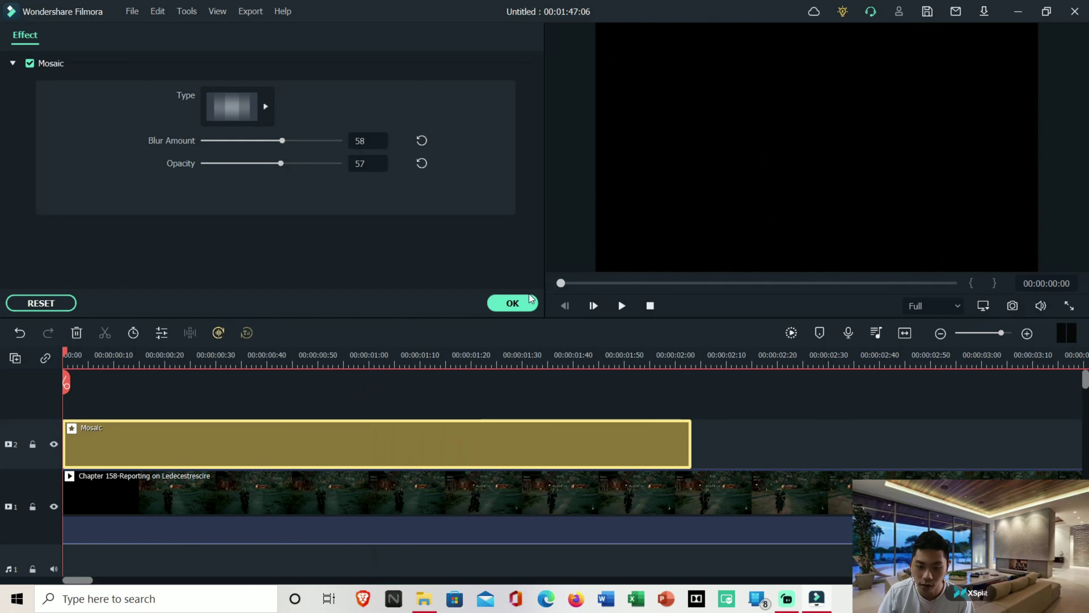
pyautogui.press('space')
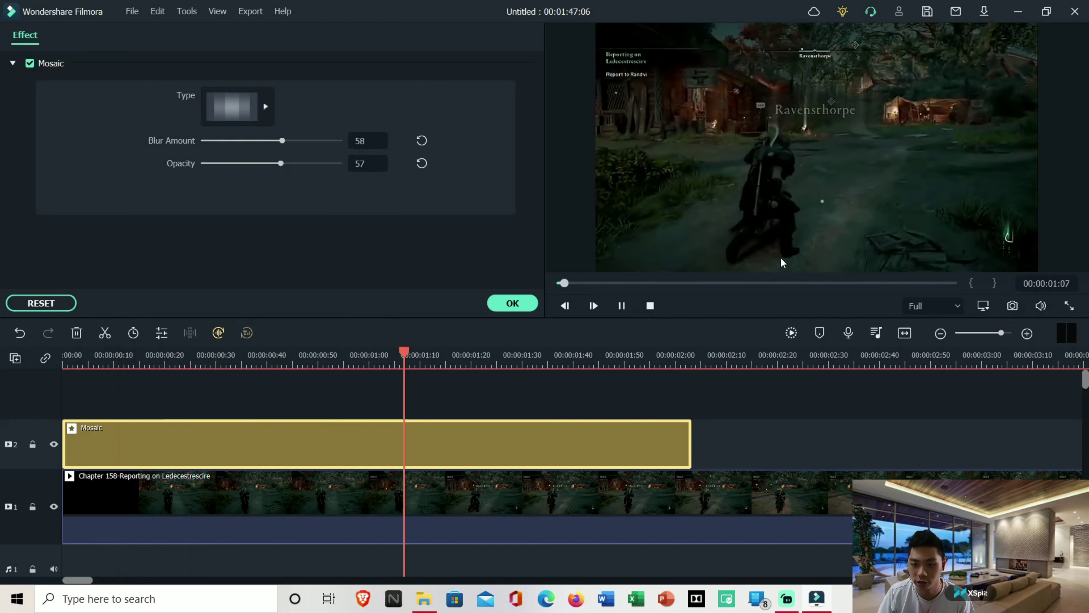
pyautogui.press('space')
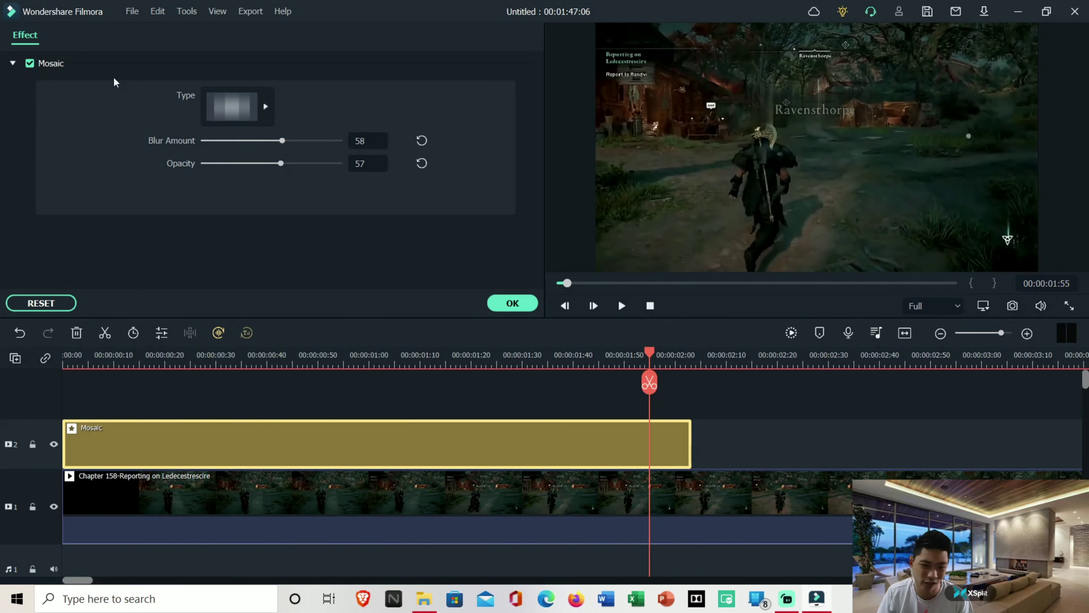
# Step: Set the Mosaic effect's opacity to 100 and apply the settings
pyautogui.moveTo(283, 164); pyautogui.dragTo(399, 185)
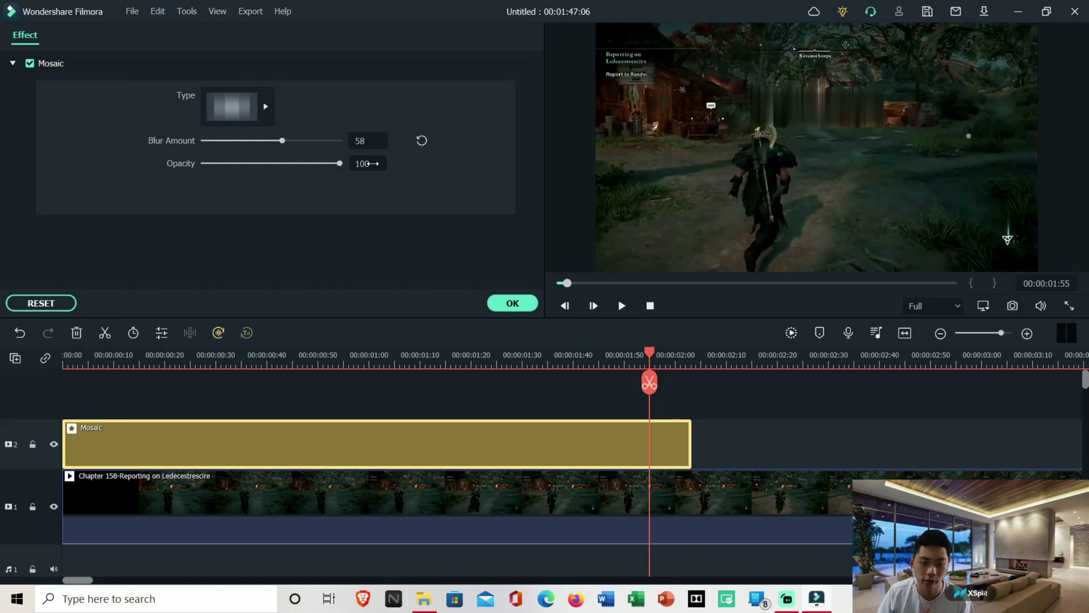
pyautogui.click(367, 164)
pyautogui.click(354, 178)
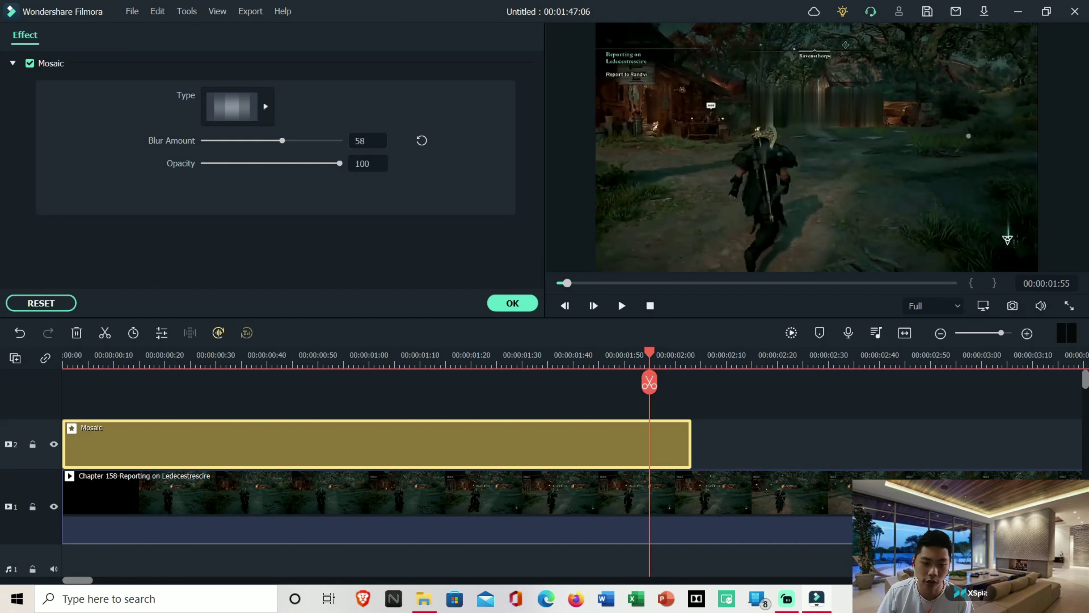
pyautogui.click(368, 163)
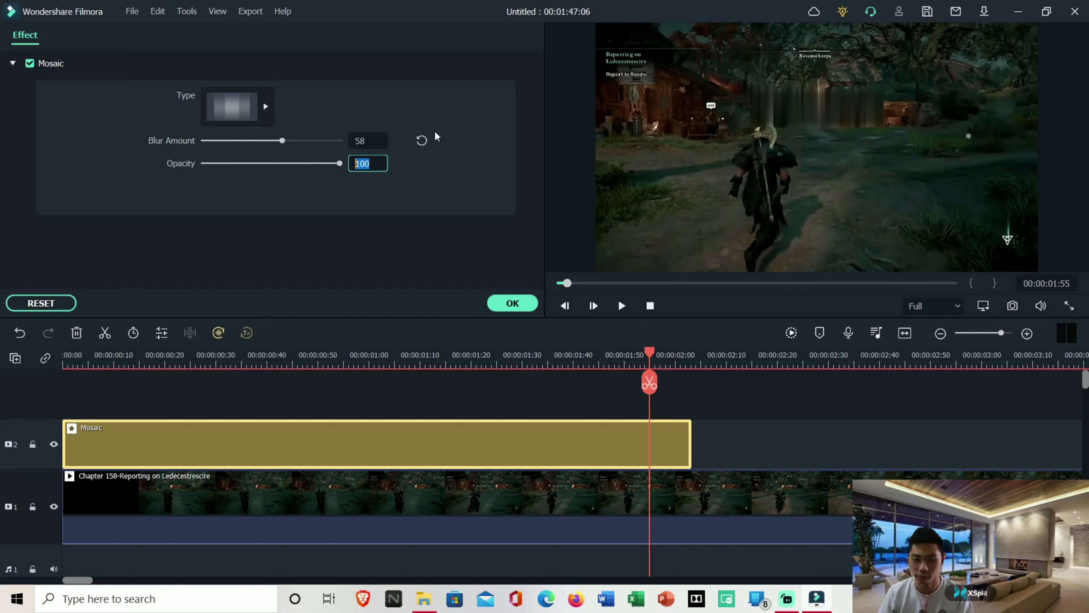
pyautogui.click(512, 303)
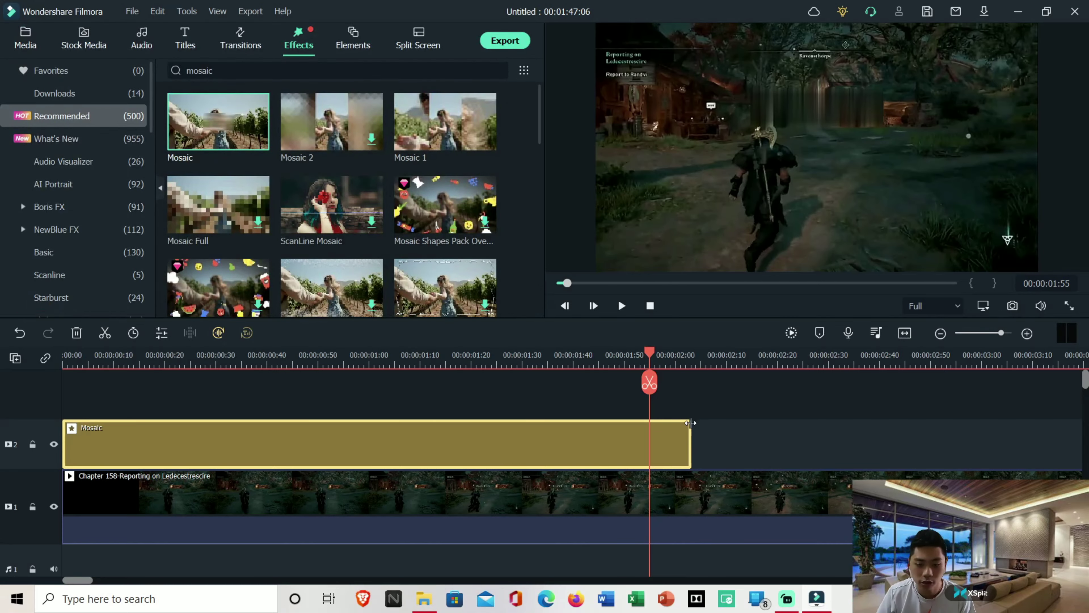
# Step: Extend the Mosaic effect to about 00:00:02:49 and split it at 00:00:01:55
pyautogui.moveTo(691, 423); pyautogui.dragTo(803, 521)
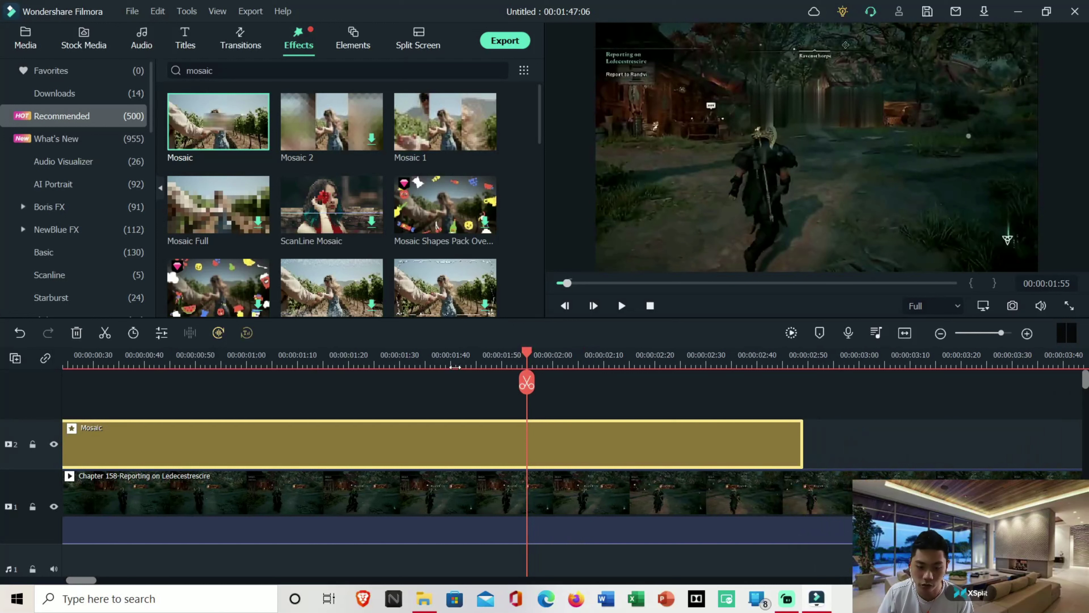
pyautogui.click(529, 383)
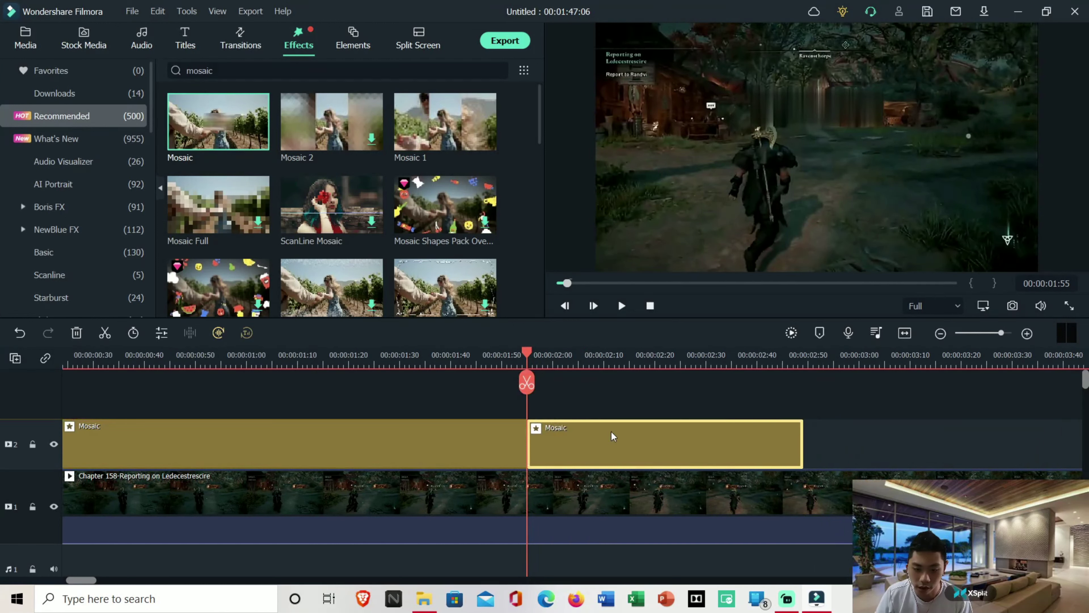
# Step: Try deleting the Mosaic segment after the split, undo the deletion and select the first segment
pyautogui.press('Delete')
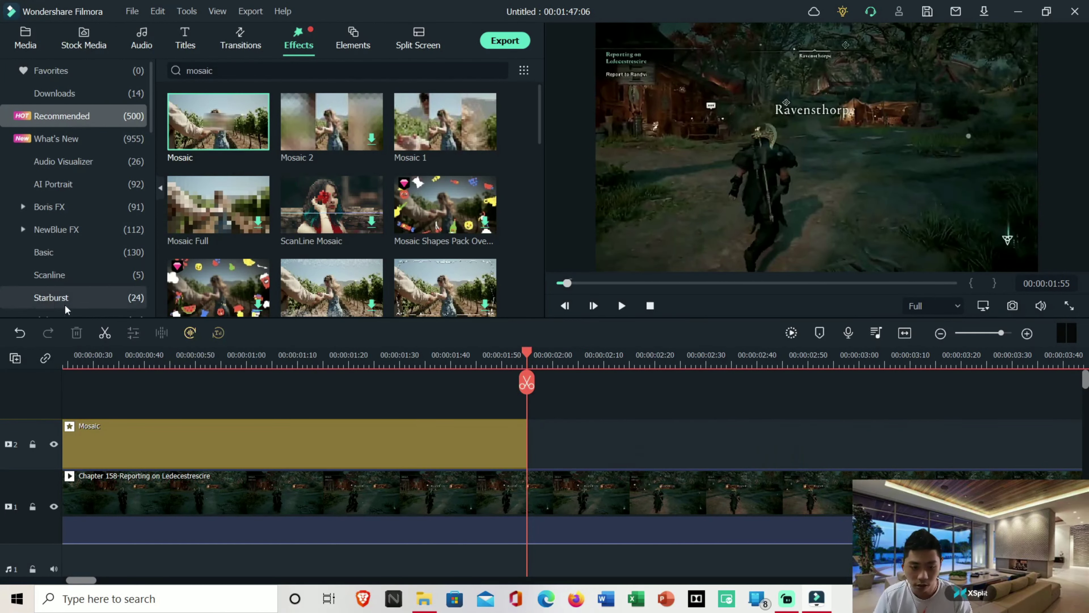
pyautogui.click(19, 333)
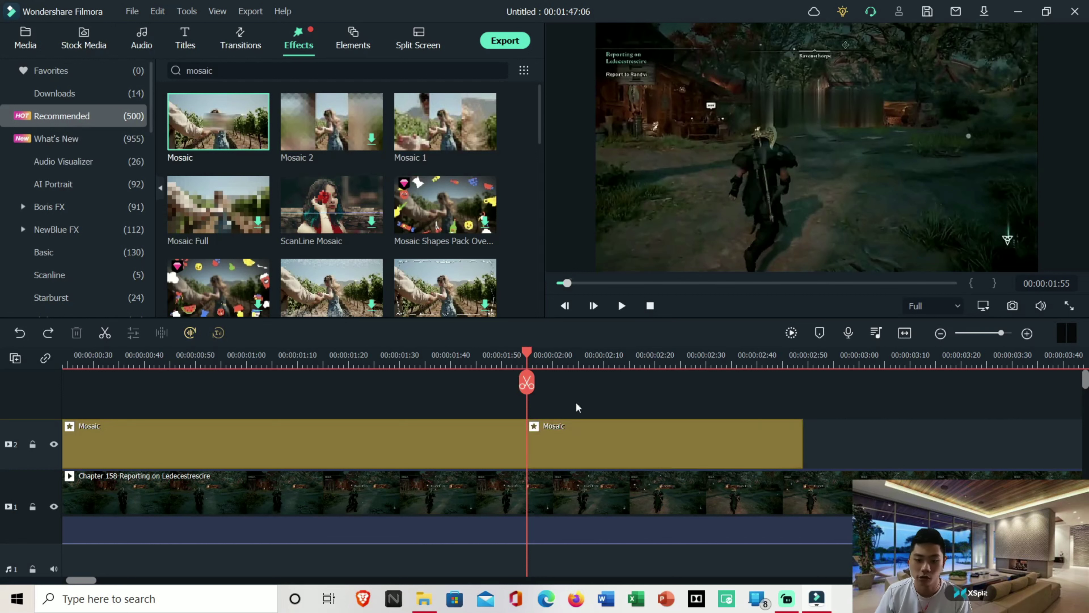
pyautogui.click(415, 444)
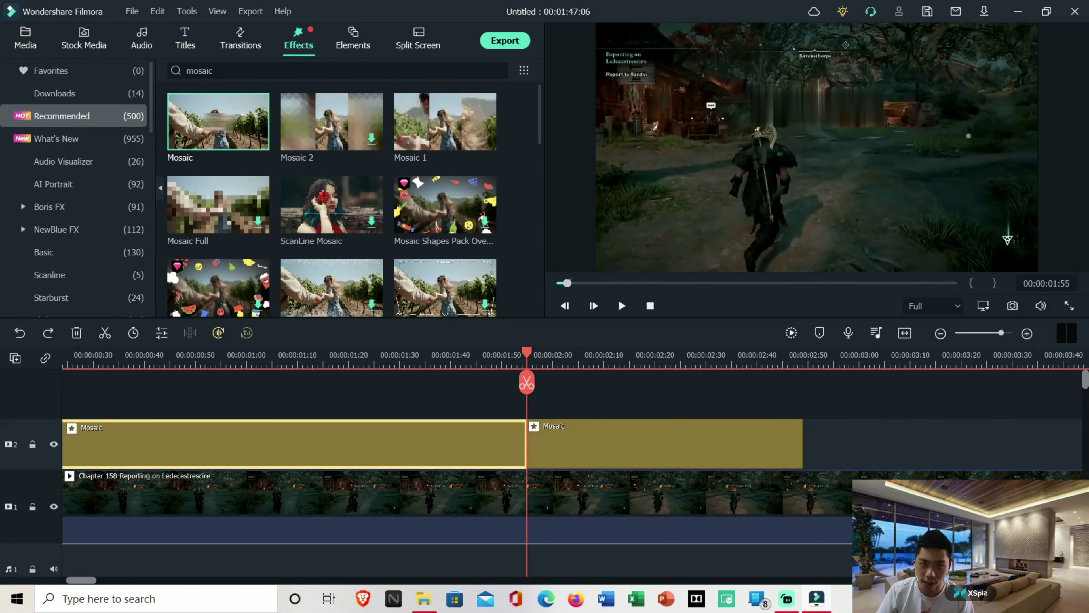